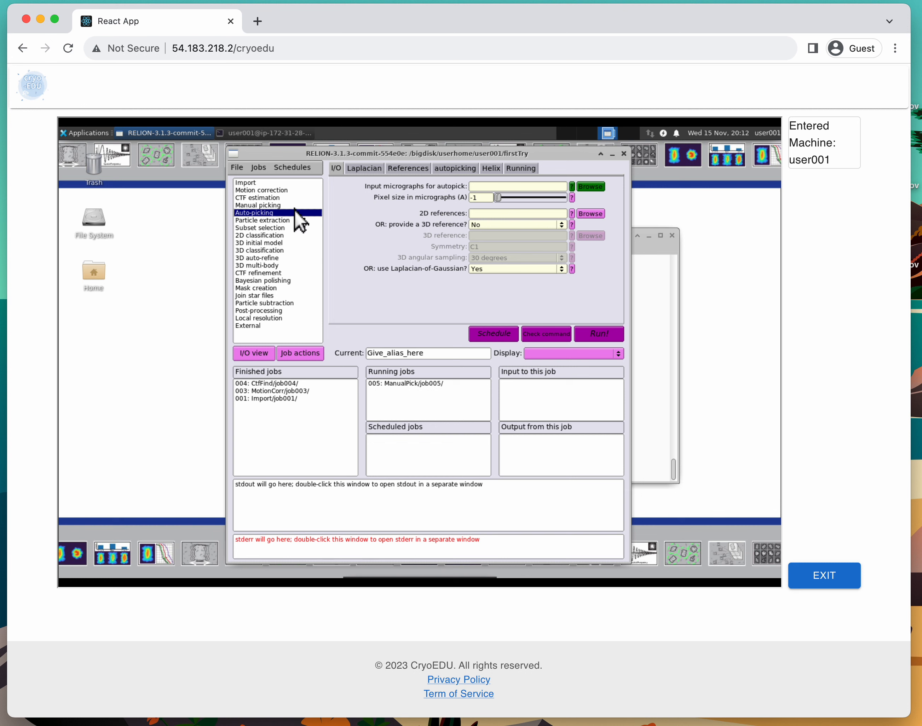
# - Set up an Auto-picking job with CtfFind/job004/micrographs_ctf.star as the input micrographs
pyautogui.click(280, 207)
pyautogui.click(276, 213)
pyautogui.click(593, 188)
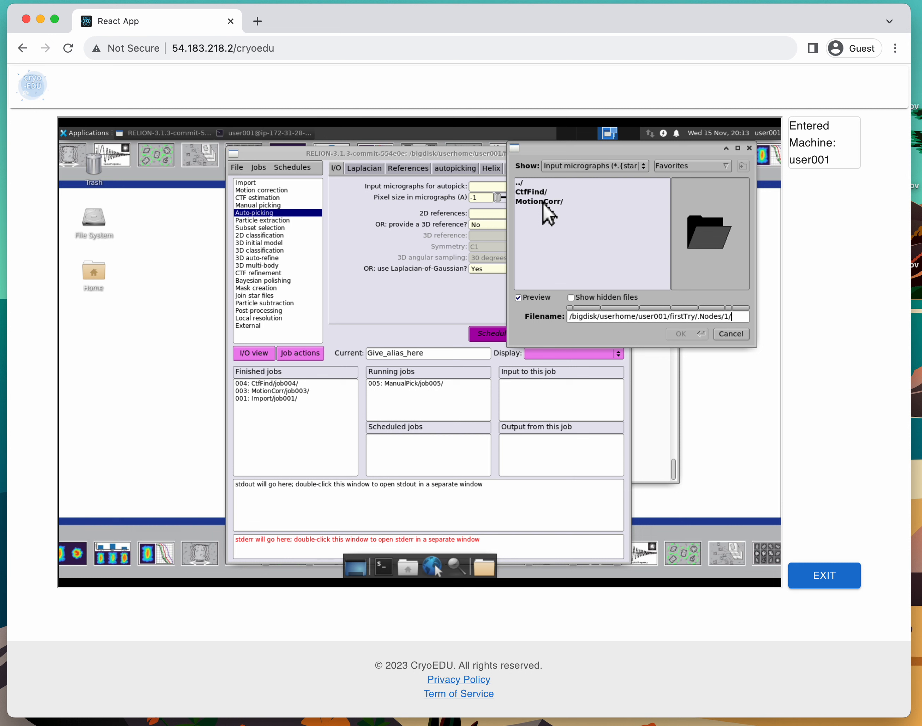
pyautogui.click(546, 192)
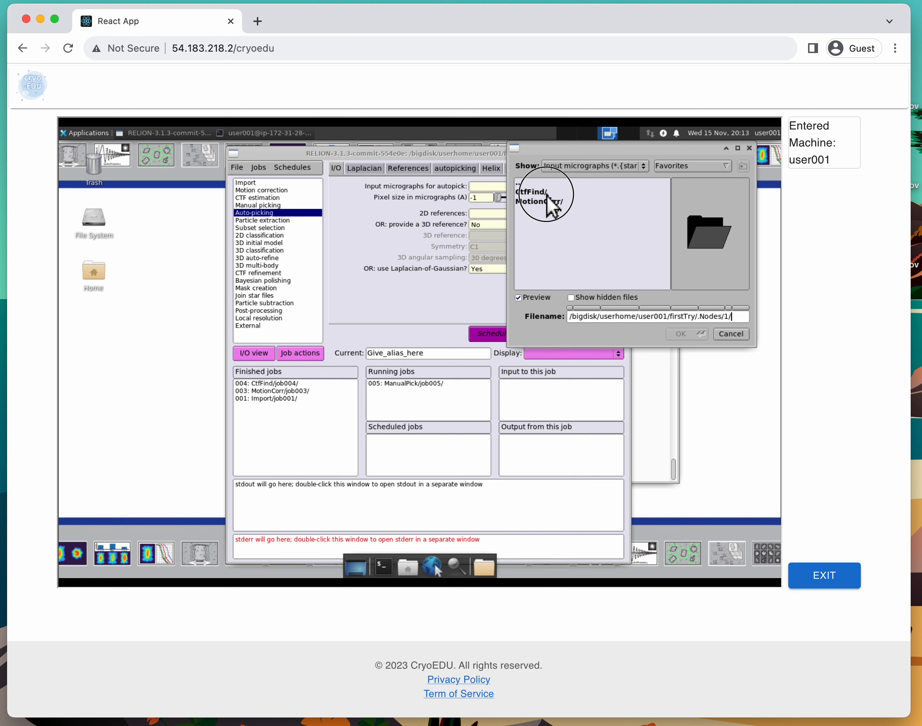
pyautogui.doubleClick(604, 196)
pyautogui.doubleClick(565, 193)
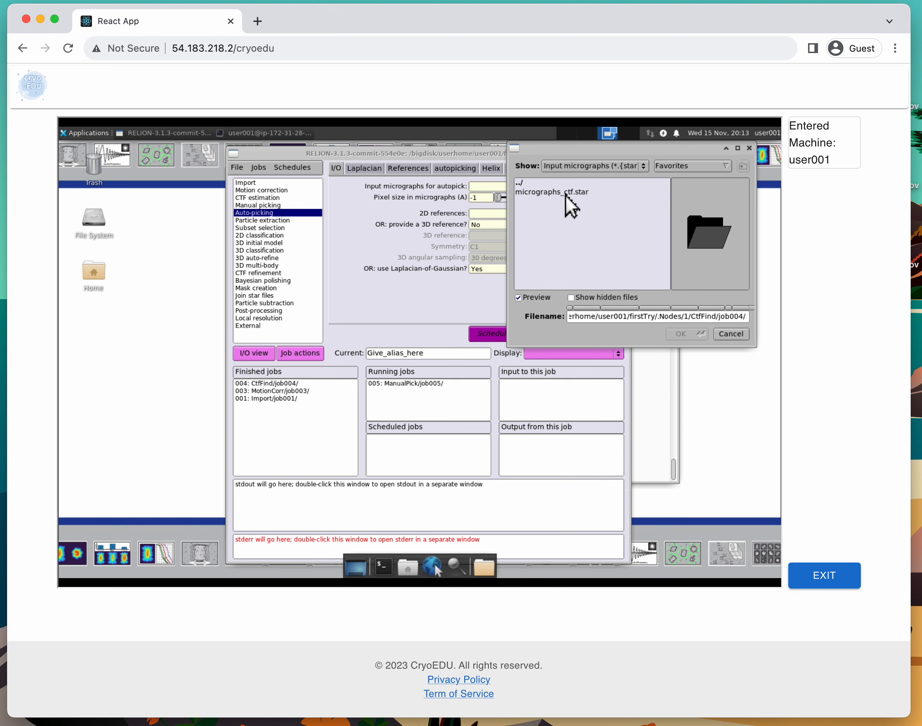
pyautogui.click(544, 193)
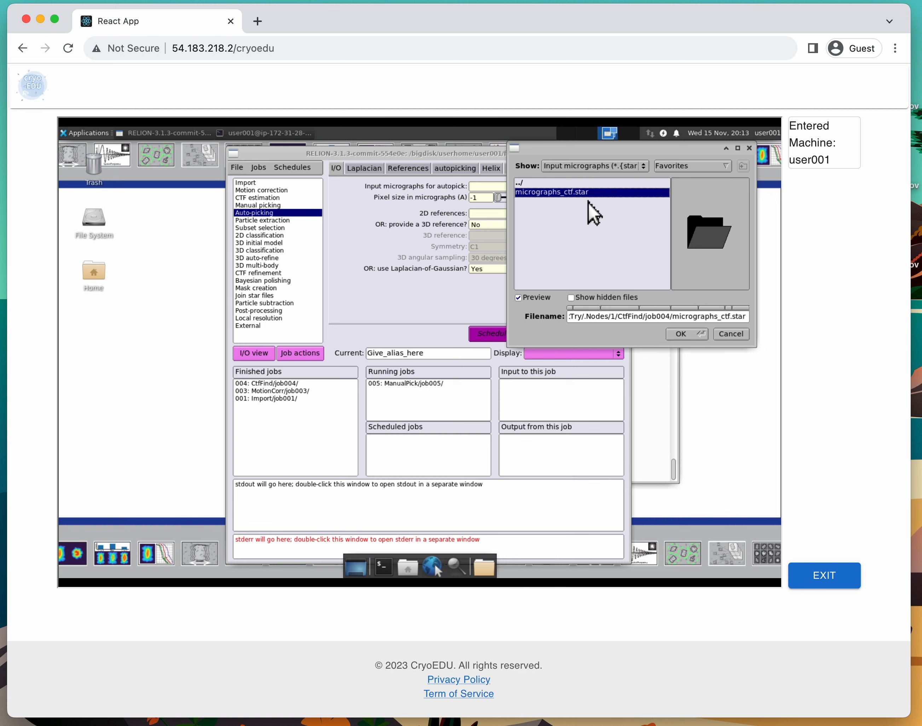
pyautogui.click(681, 334)
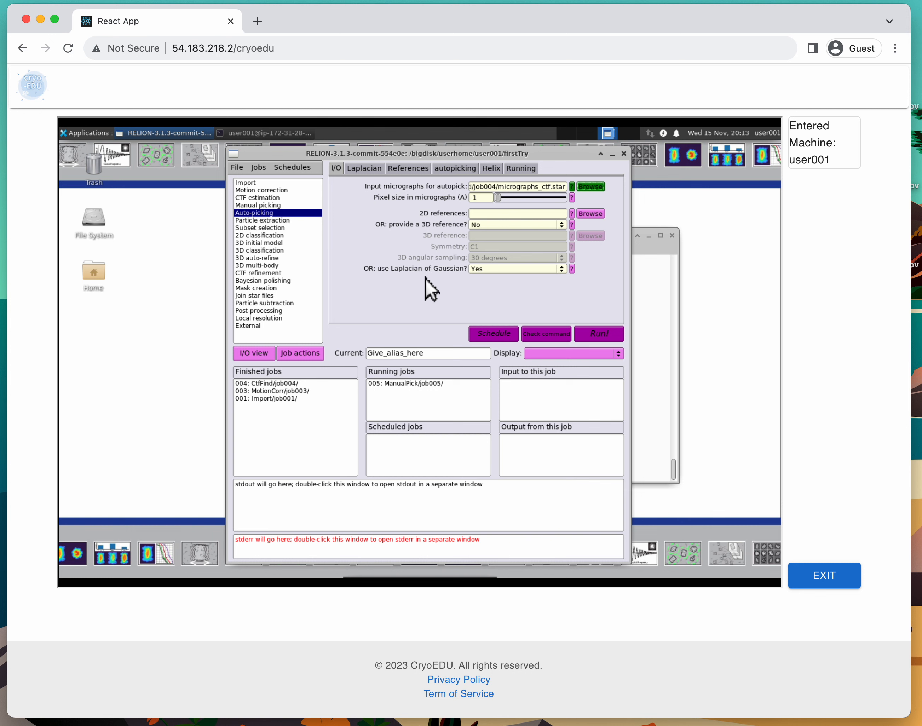
# - Review the Laplacian, References, autopicking, Helix and Running settings, and run the auto-picking job
pyautogui.click(365, 169)
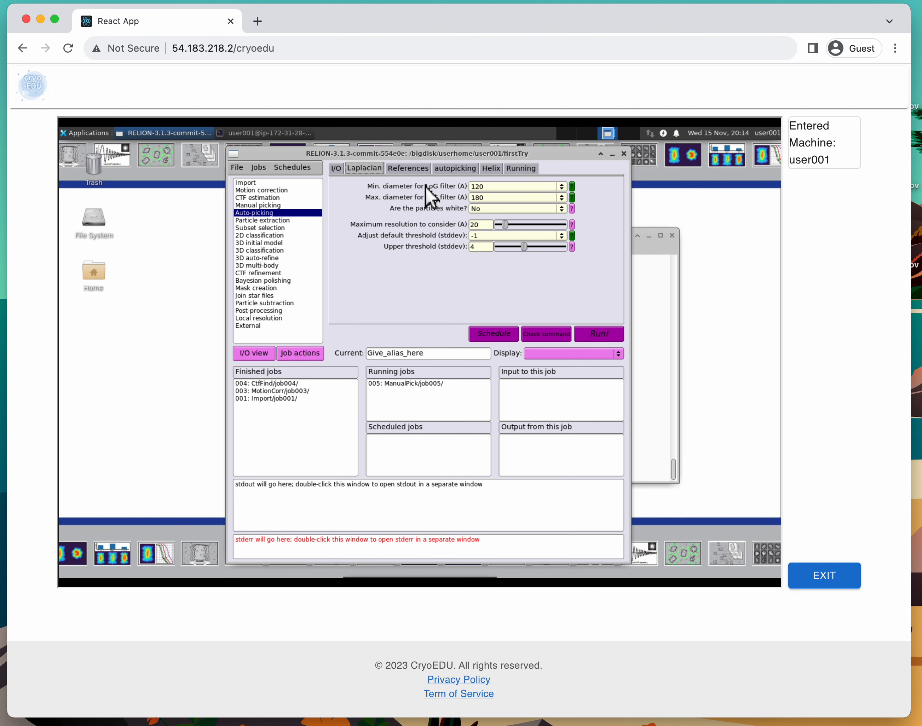
pyautogui.click(418, 170)
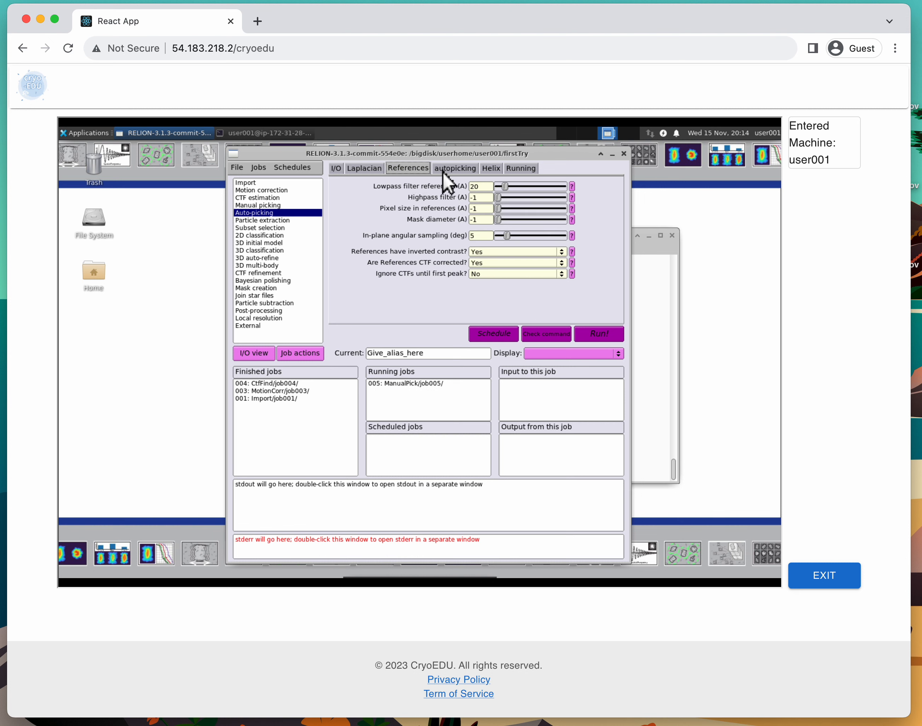
pyautogui.click(457, 168)
pyautogui.click(492, 170)
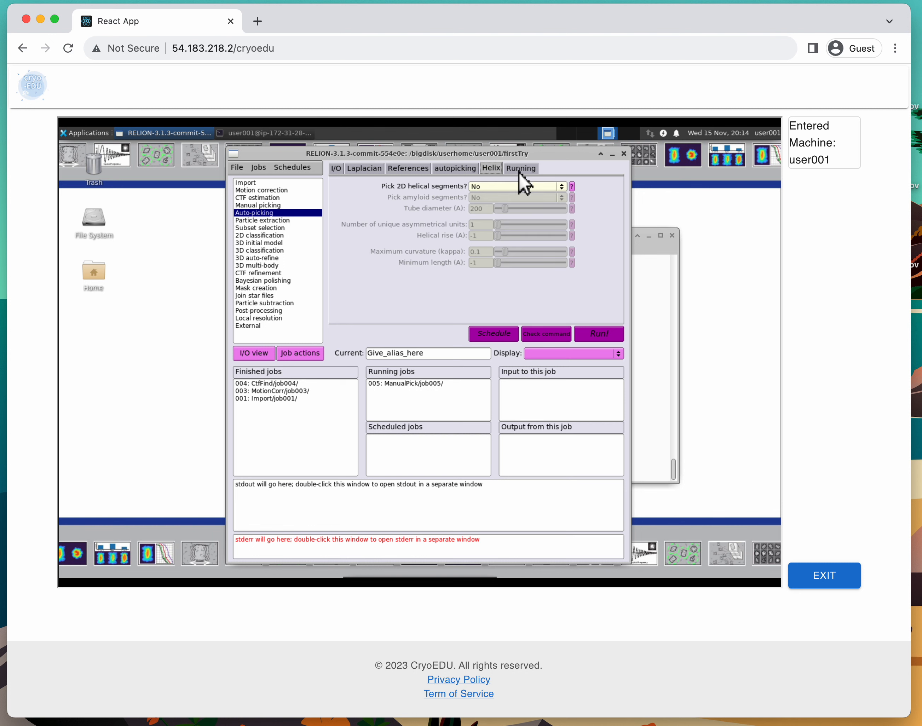
pyautogui.click(521, 169)
pyautogui.click(396, 170)
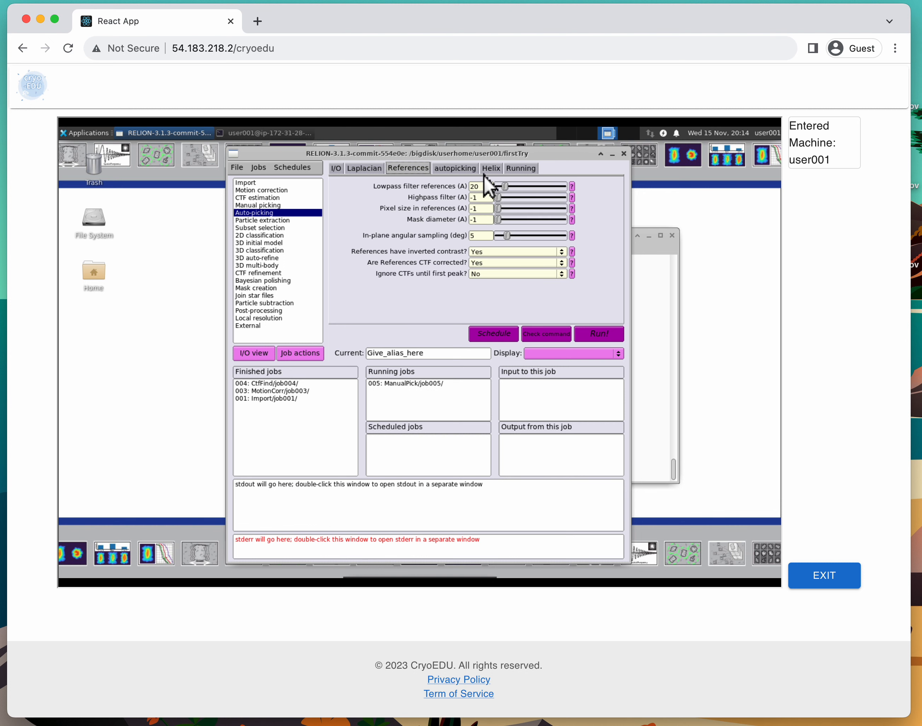
pyautogui.click(363, 168)
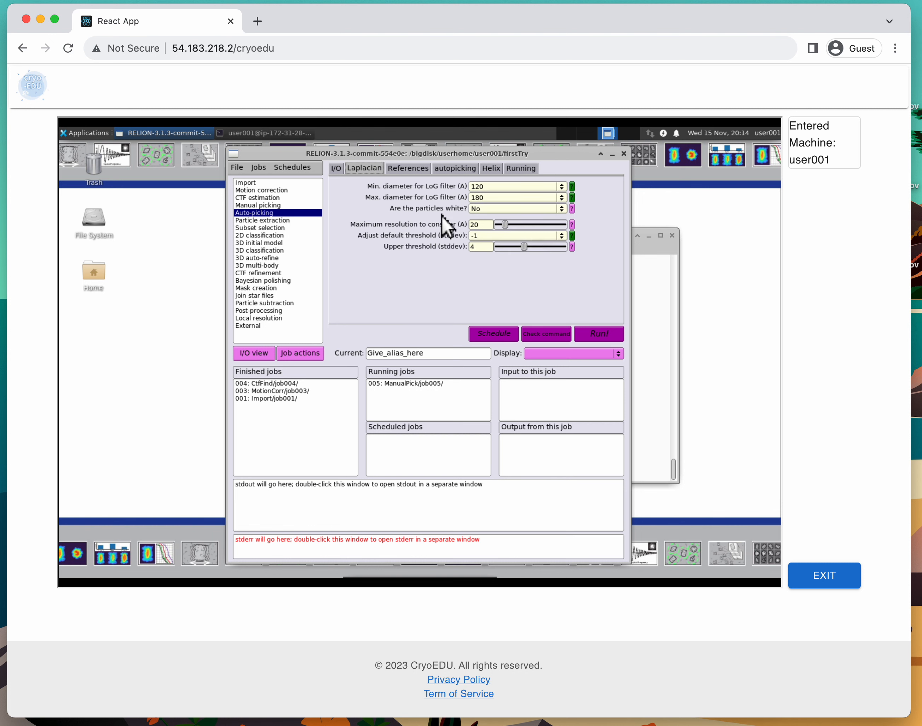
pyautogui.click(600, 335)
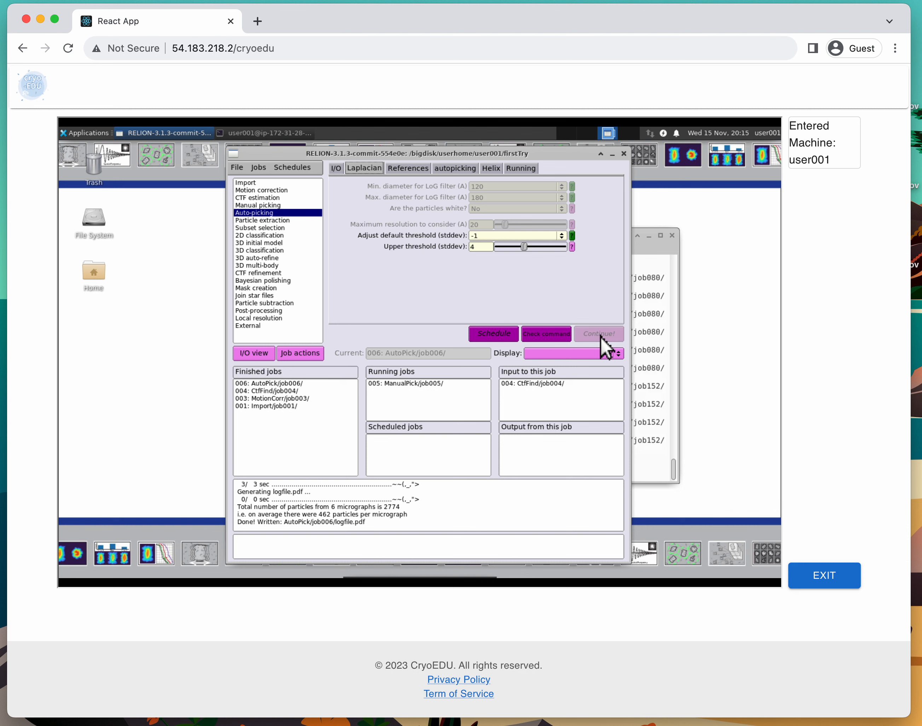
# - Display the coords_suffix_autopick.star output of AutoPick/job006 and position the micrograph list for viewing
pyautogui.click(312, 384)
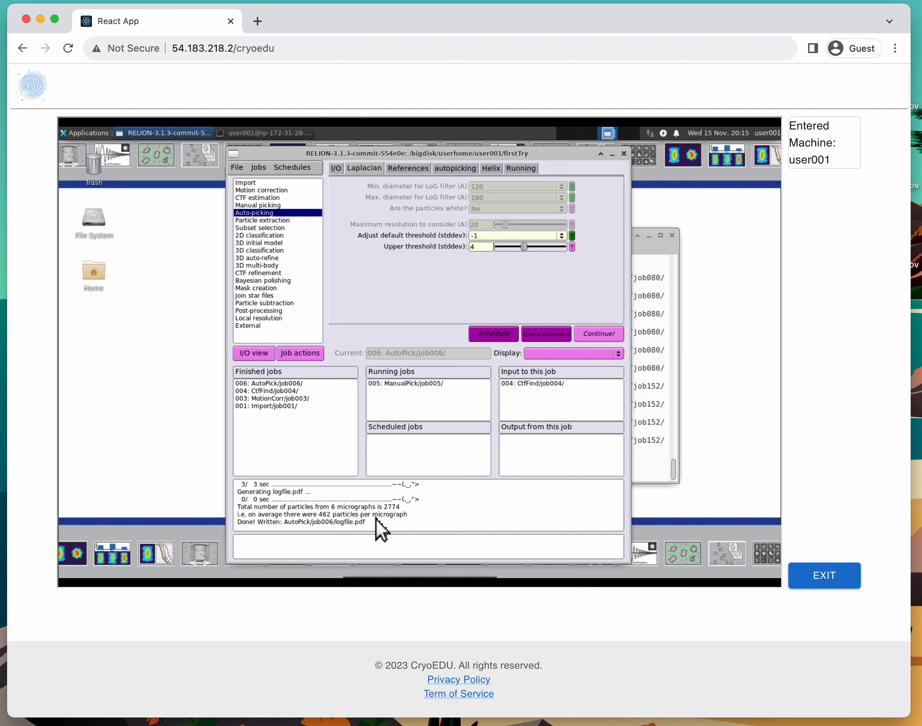
pyautogui.click(302, 383)
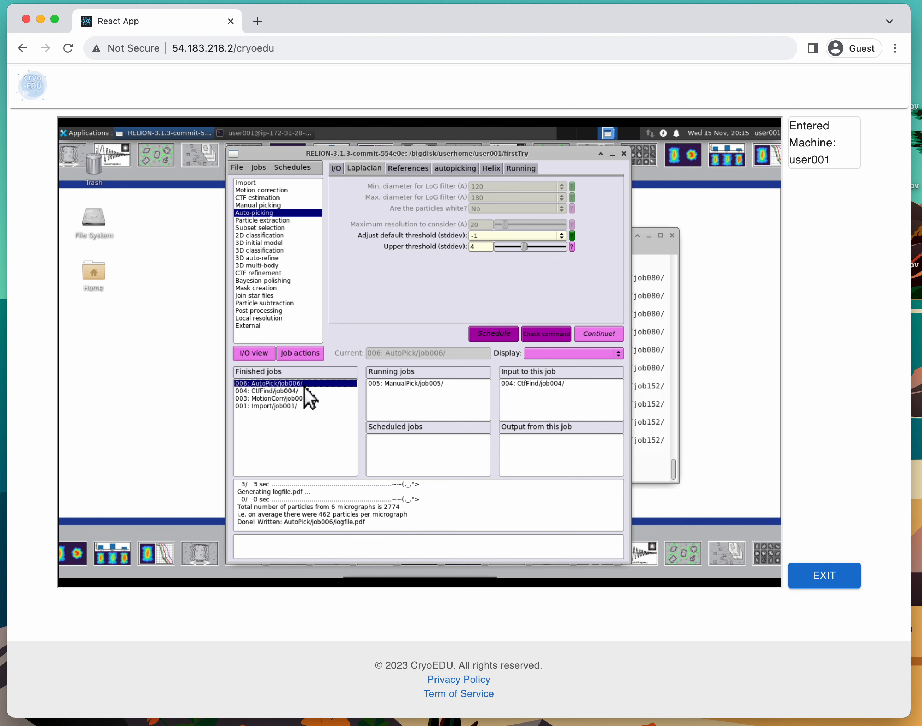
pyautogui.click(547, 354)
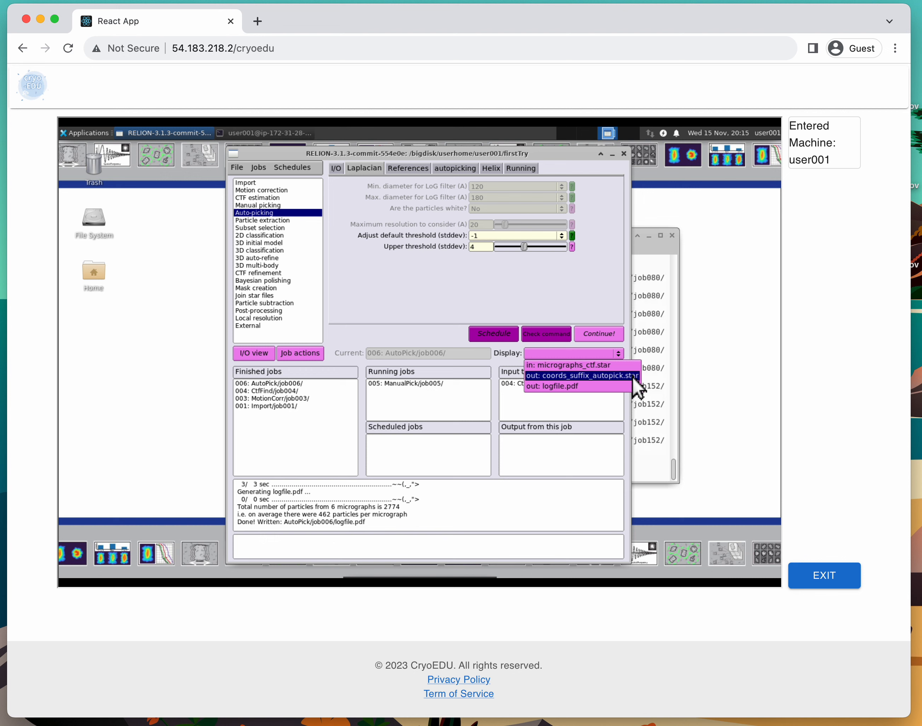
pyautogui.click(625, 376)
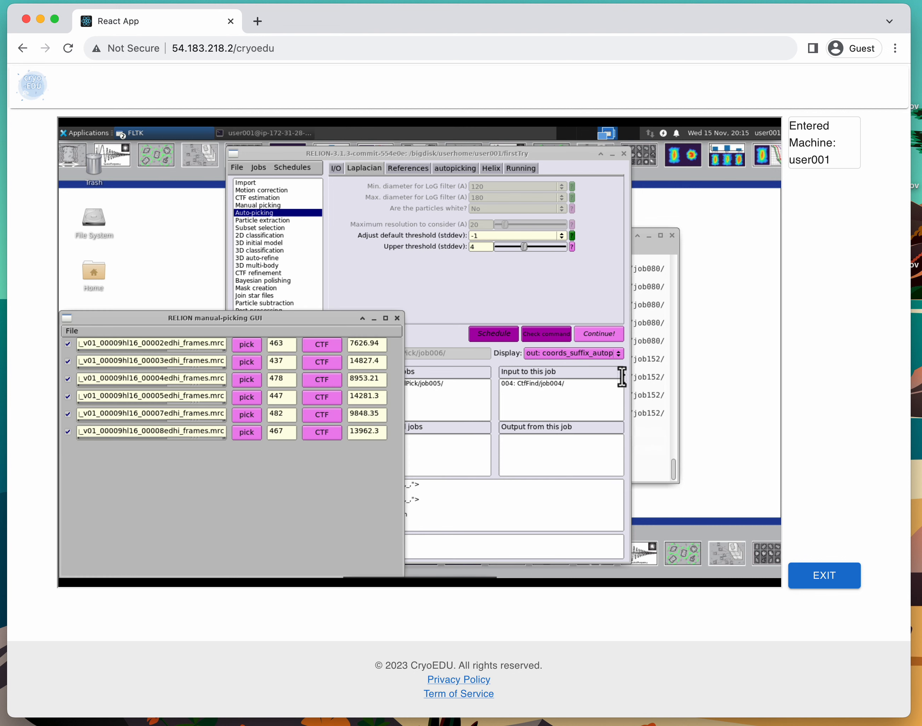
pyautogui.moveTo(324, 317); pyautogui.dragTo(499, 226)
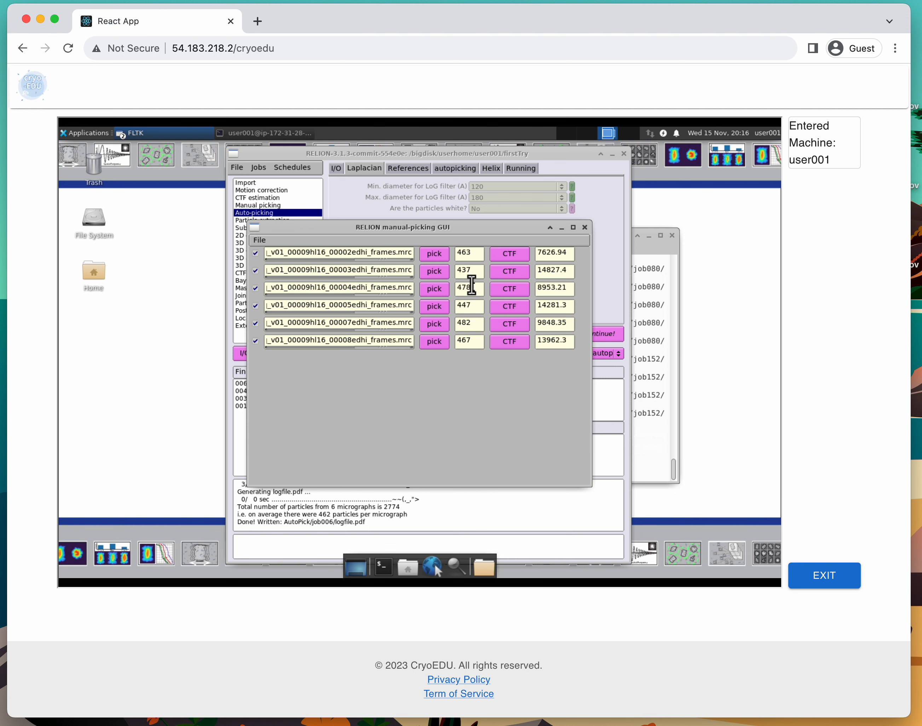
# - Inspect the CTF image of the 00002edhi micrograph and close it
pyautogui.moveTo(546, 256)
pyautogui.mouseDown()
pyautogui.moveTo(561, 256)
pyautogui.moveTo(536, 255)
pyautogui.mouseUp()
pyautogui.click(542, 256)
pyautogui.click(557, 255)
pyautogui.click(515, 255)
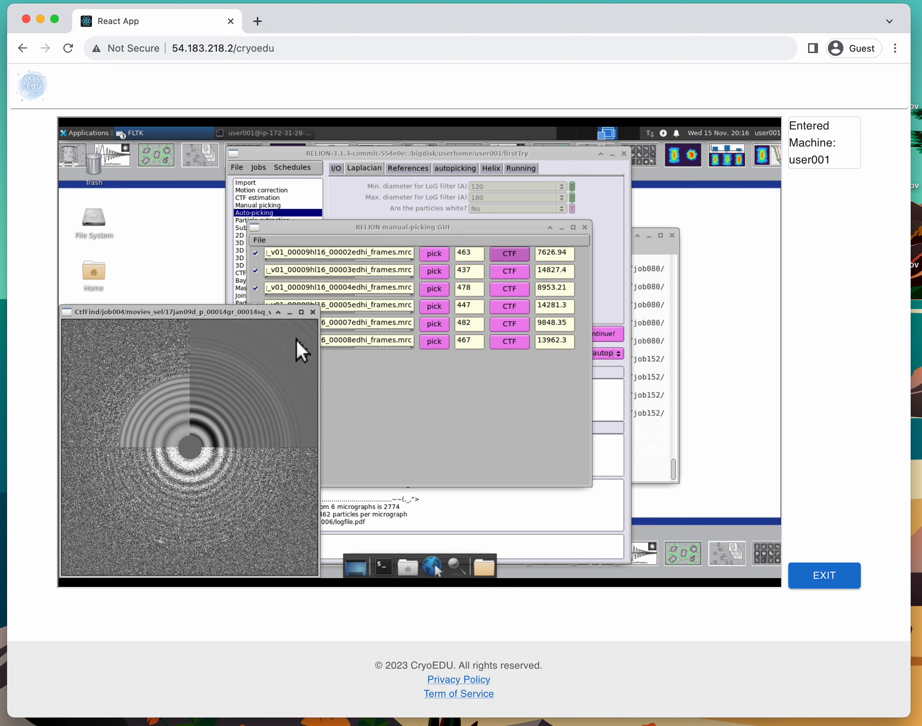
pyautogui.click(313, 312)
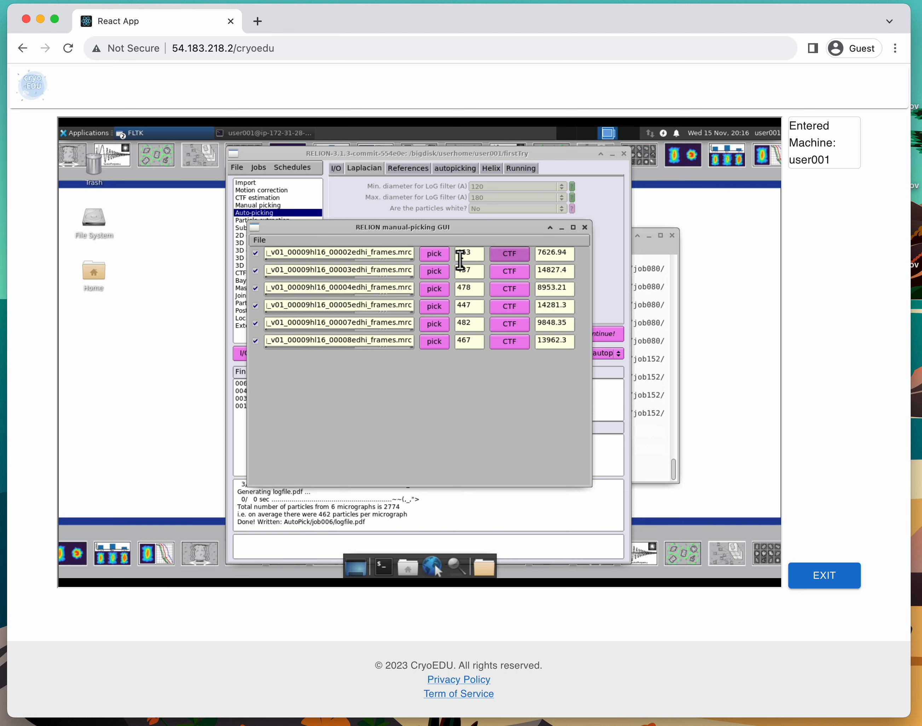
# - View the auto-picked particles on the 00002edhi micrograph, reload their coordinates, and close the image
pyautogui.click(432, 253)
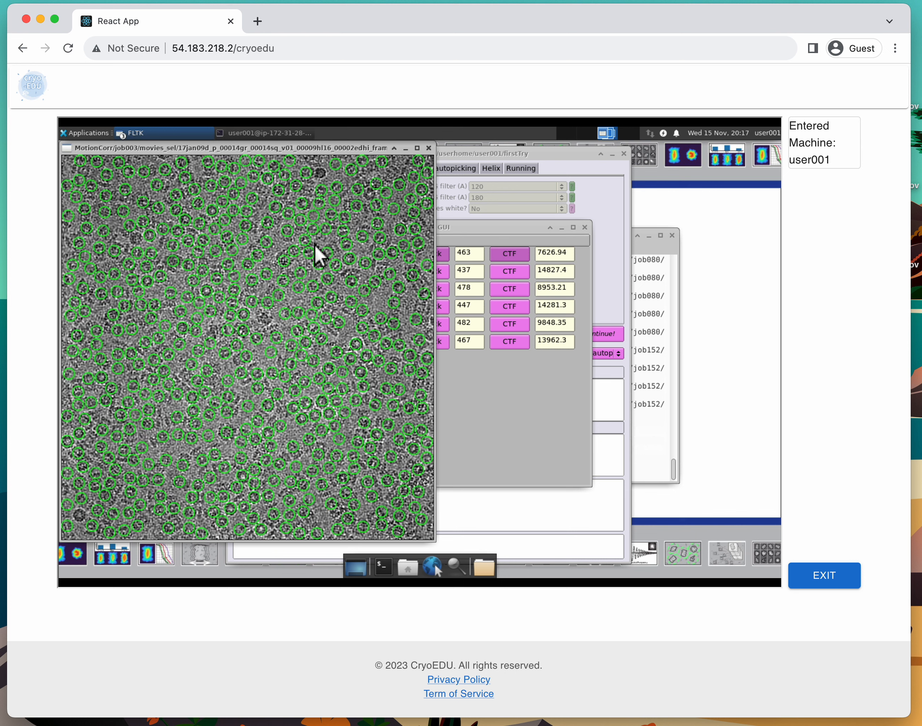
pyautogui.rightClick(274, 267)
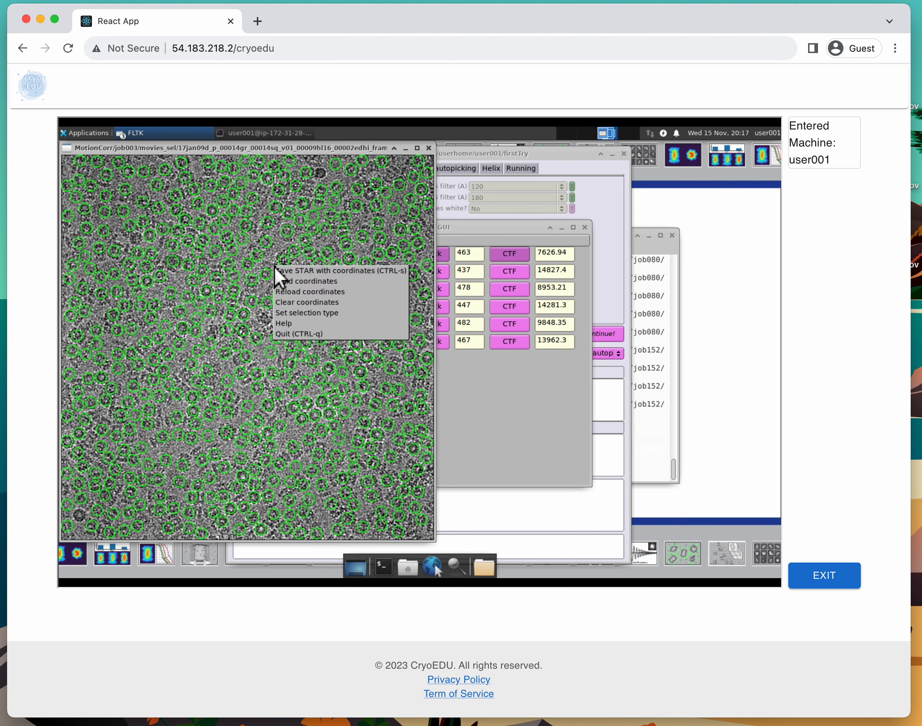
pyautogui.click(323, 290)
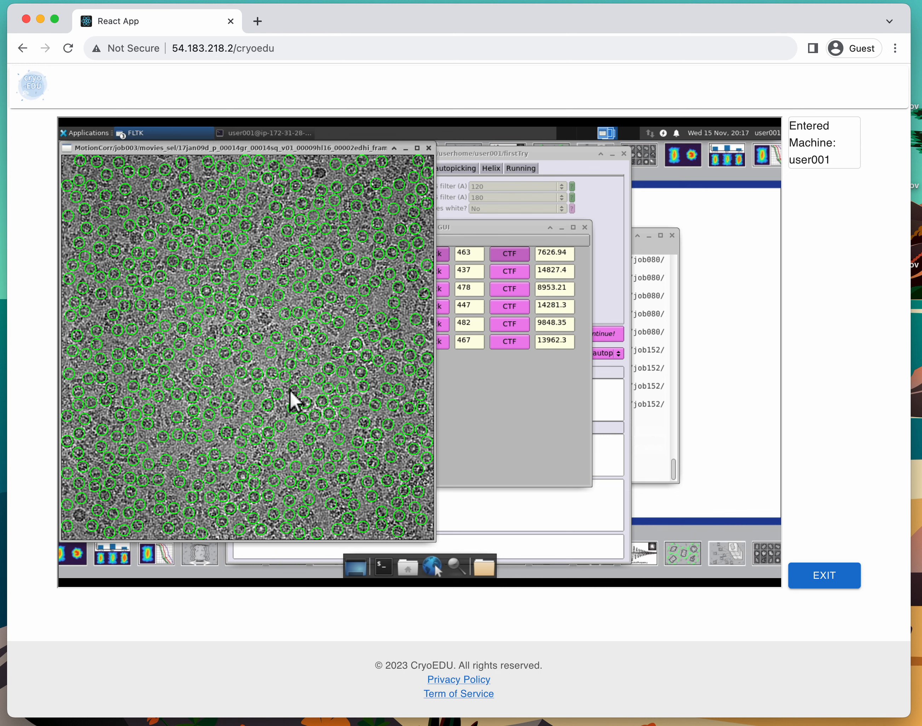
pyautogui.rightClick(269, 326)
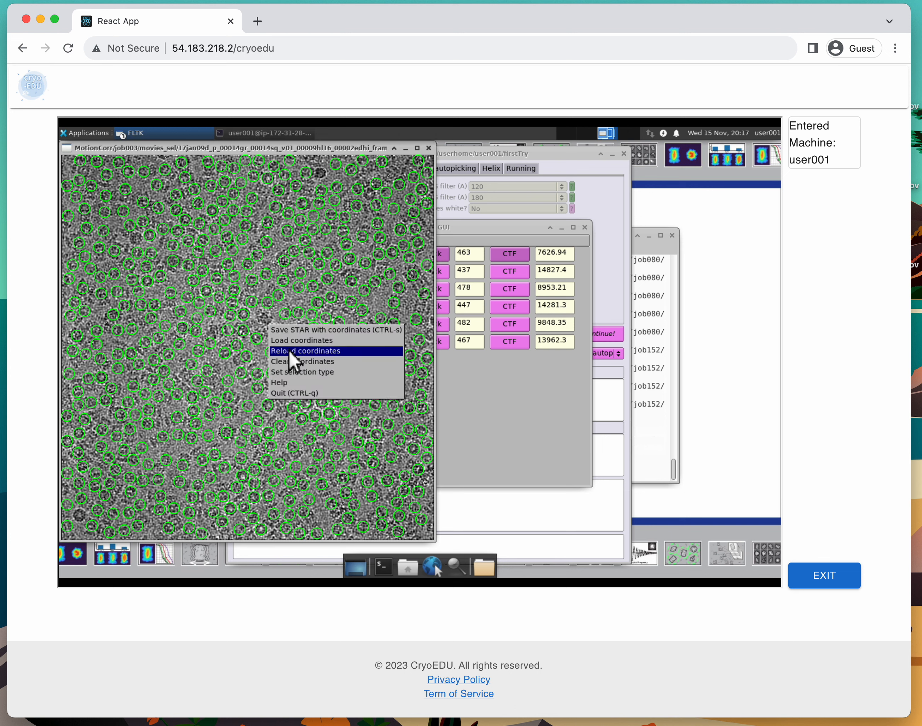
pyautogui.click(290, 351)
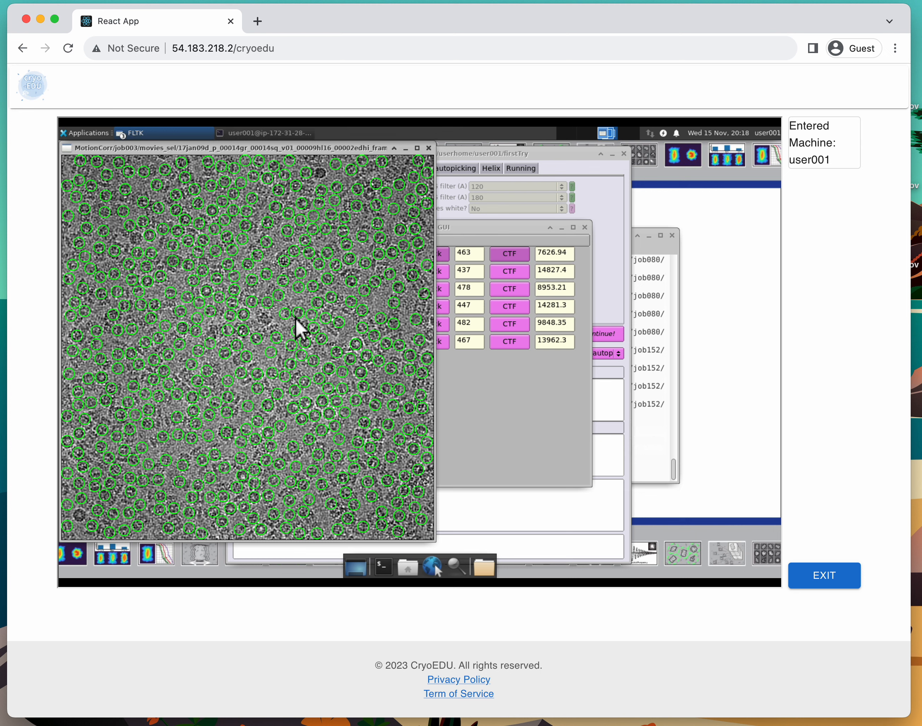
pyautogui.rightClick(297, 297)
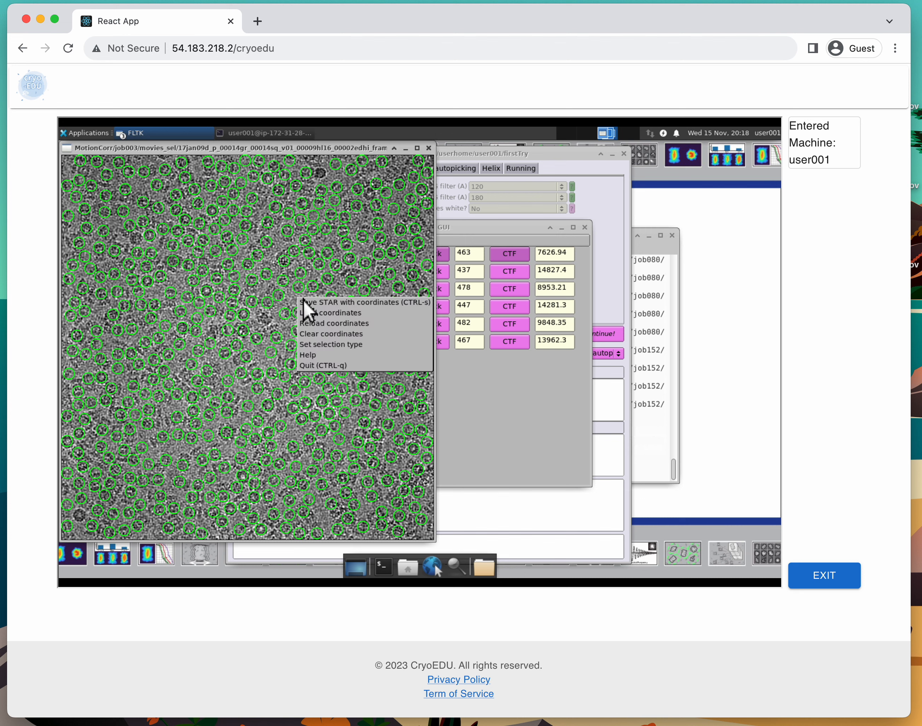
pyautogui.click(319, 321)
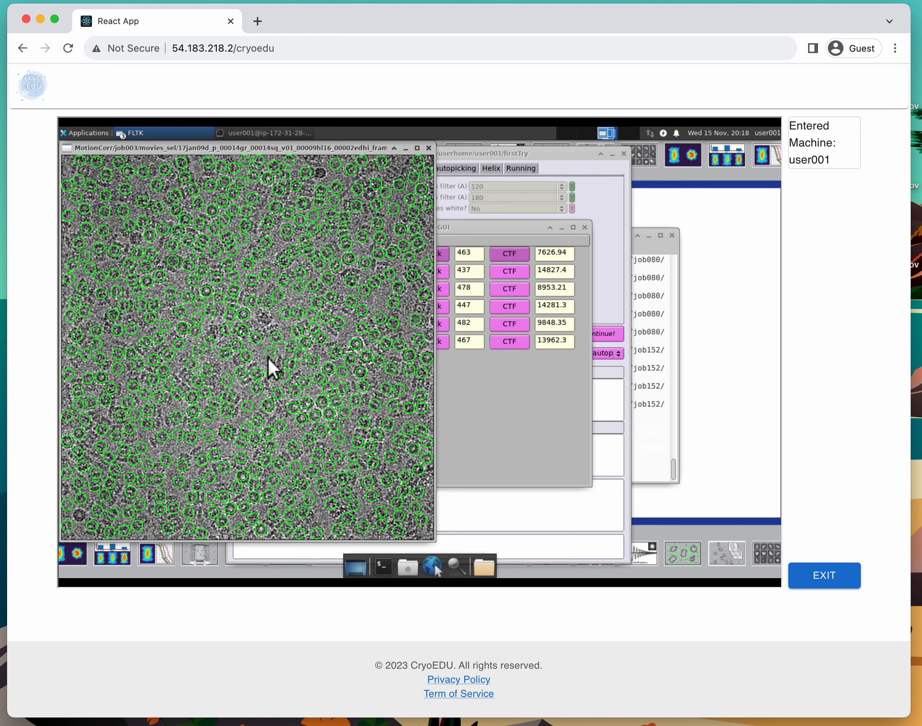
pyautogui.click(428, 148)
# - Inspect the auto-picked particles on the 00005edhi micrograph, and close the image and the micrograph list
pyautogui.click(441, 307)
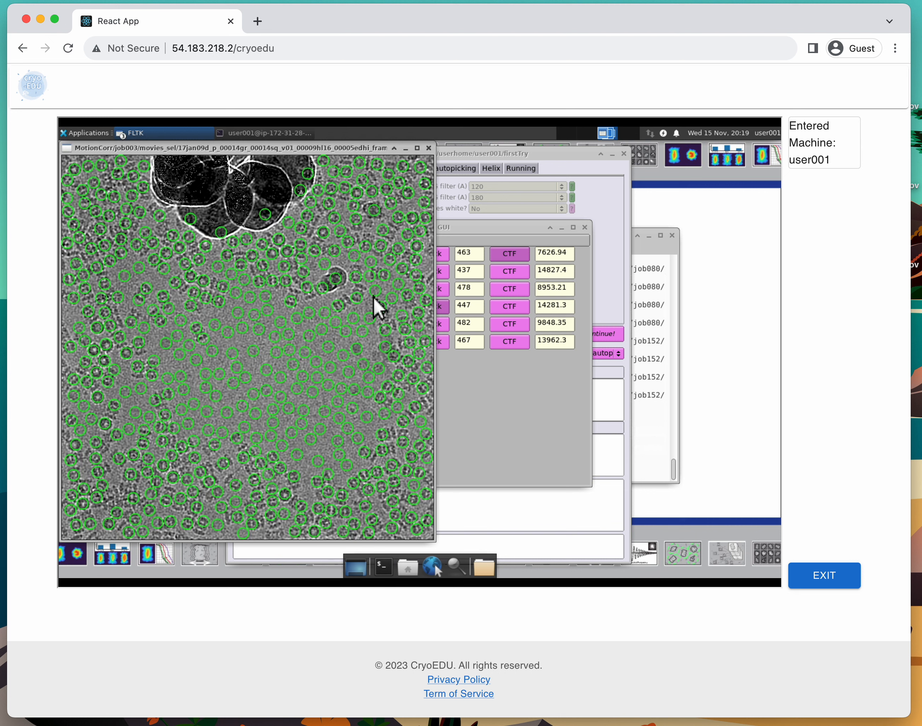
pyautogui.click(428, 147)
pyautogui.click(584, 227)
pyautogui.click(290, 386)
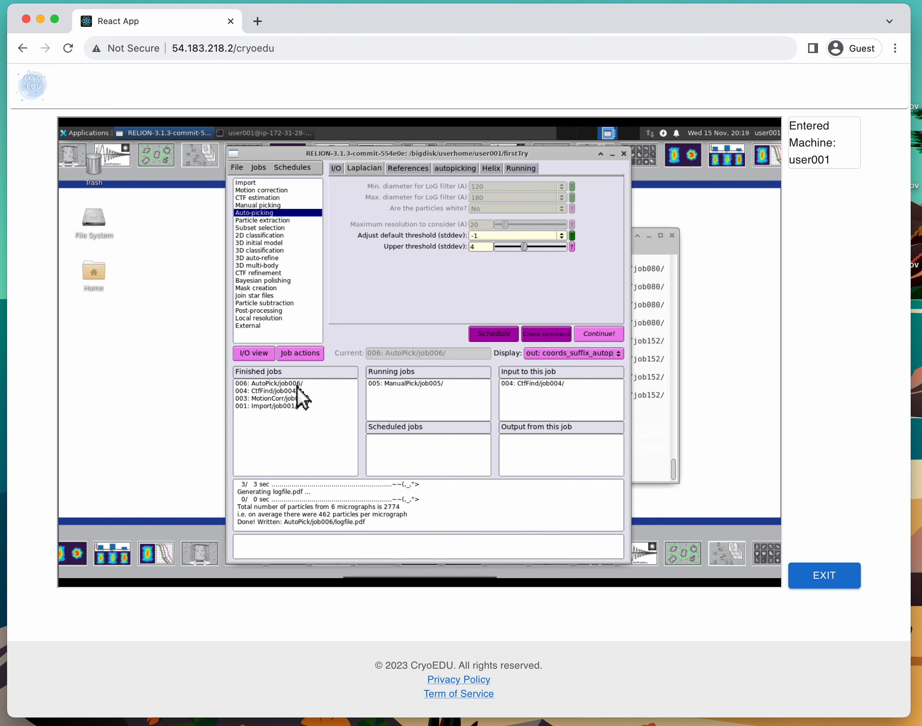
pyautogui.click(317, 386)
# - Set up a Particle extraction job with CtfFind/job004/micrographs_ctf.star as the micrograph STAR file
pyautogui.click(302, 220)
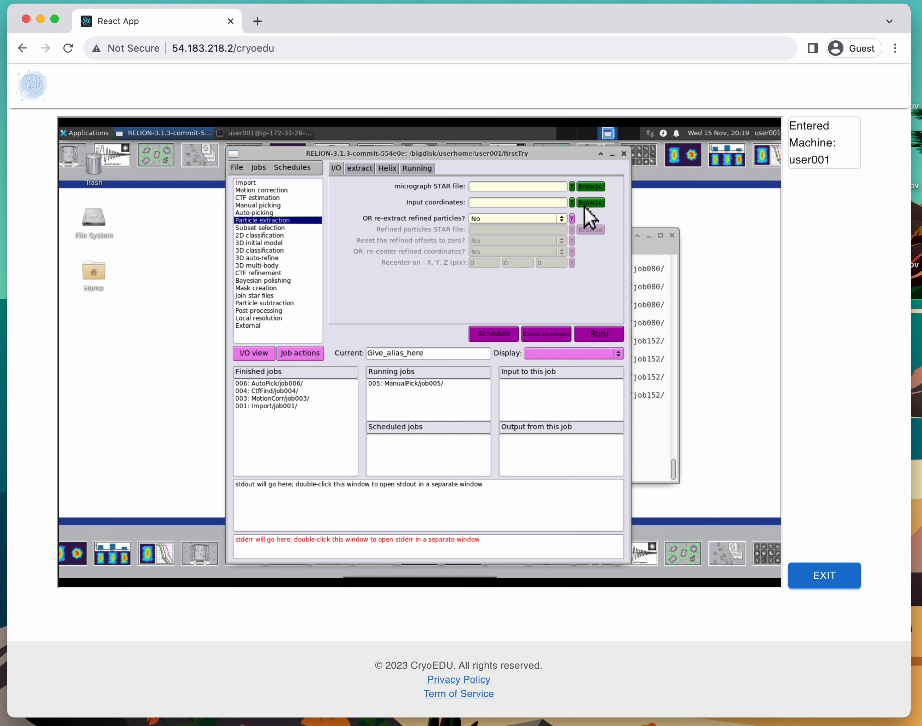
pyautogui.click(590, 187)
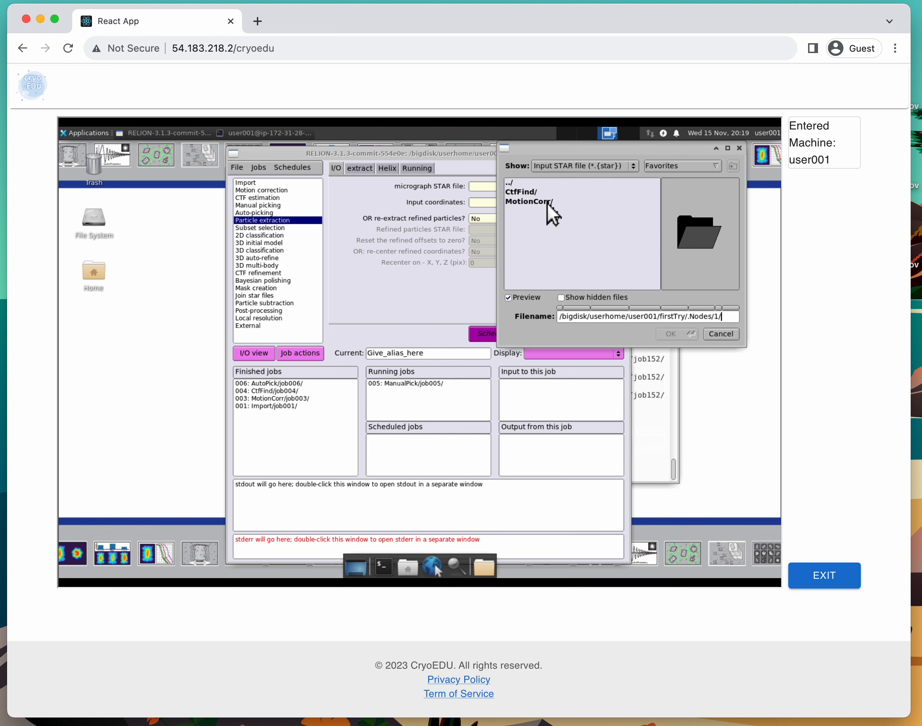
pyautogui.doubleClick(539, 194)
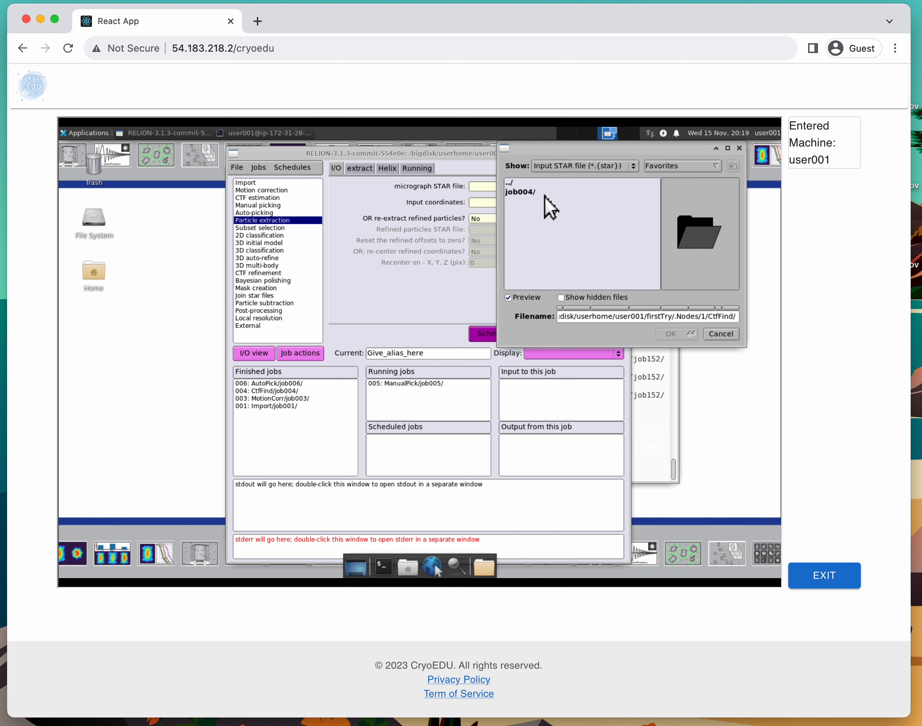
pyautogui.doubleClick(545, 194)
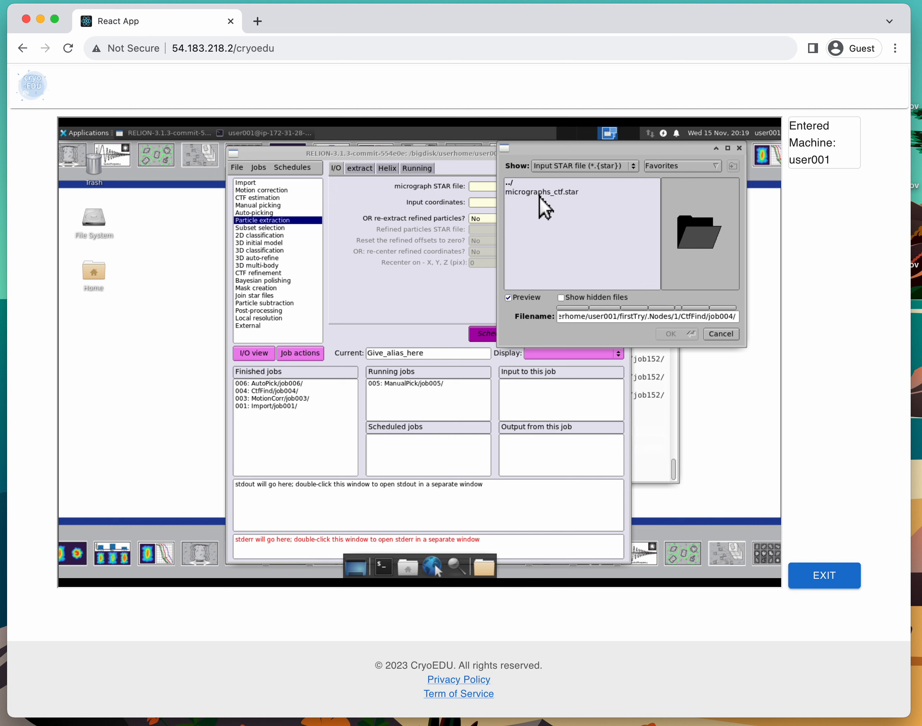
pyautogui.click(573, 196)
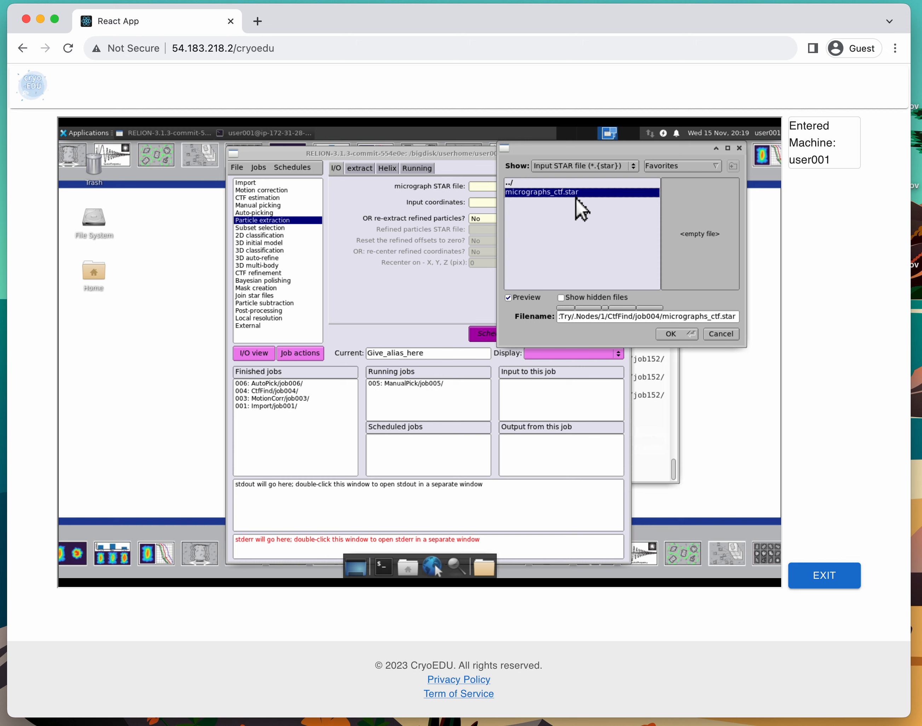
pyautogui.click(662, 334)
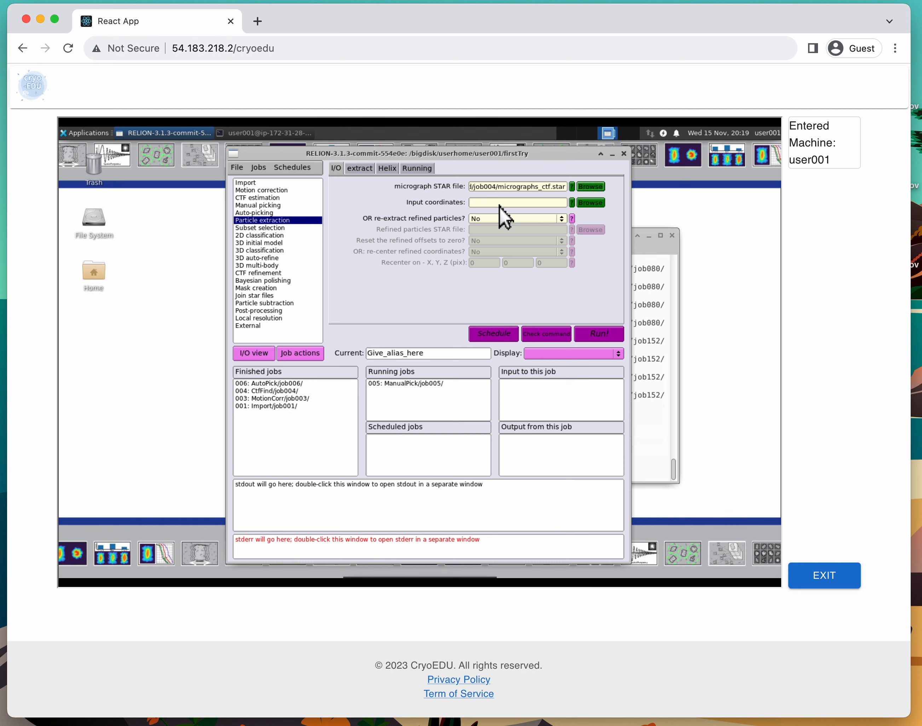
# - Set the extraction job's input coordinates to coords_suffix_autopick.star from AutoPick/job006
pyautogui.click(599, 204)
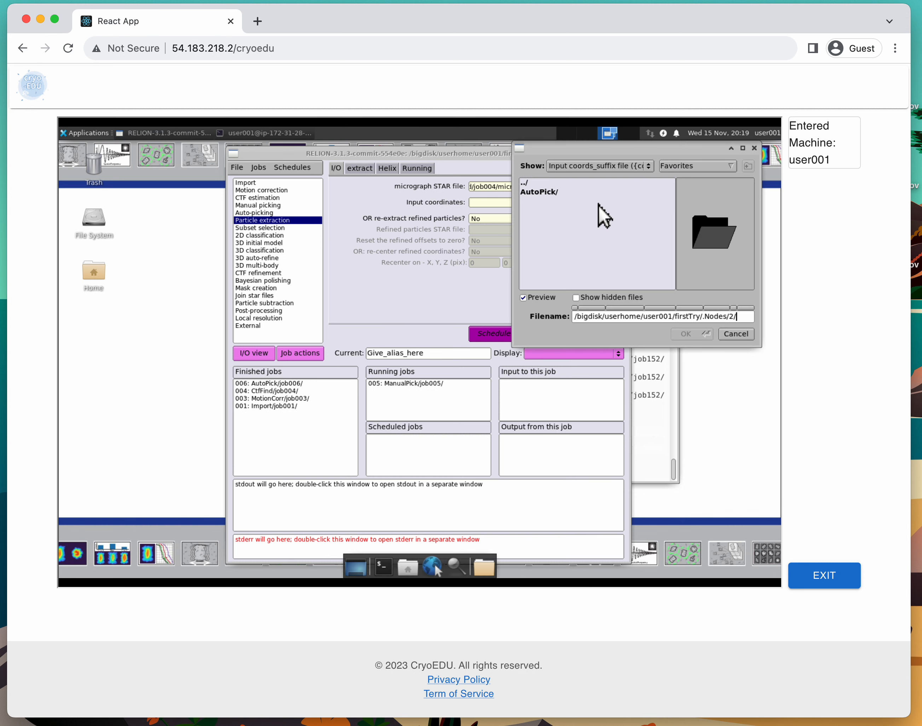
pyautogui.click(557, 195)
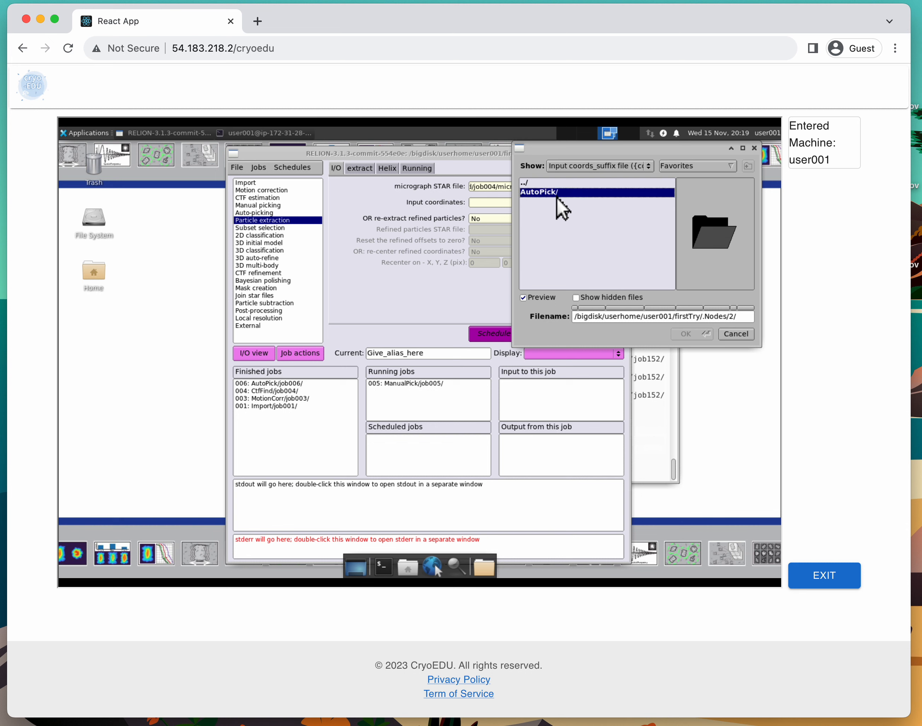
pyautogui.doubleClick(580, 192)
pyautogui.doubleClick(581, 192)
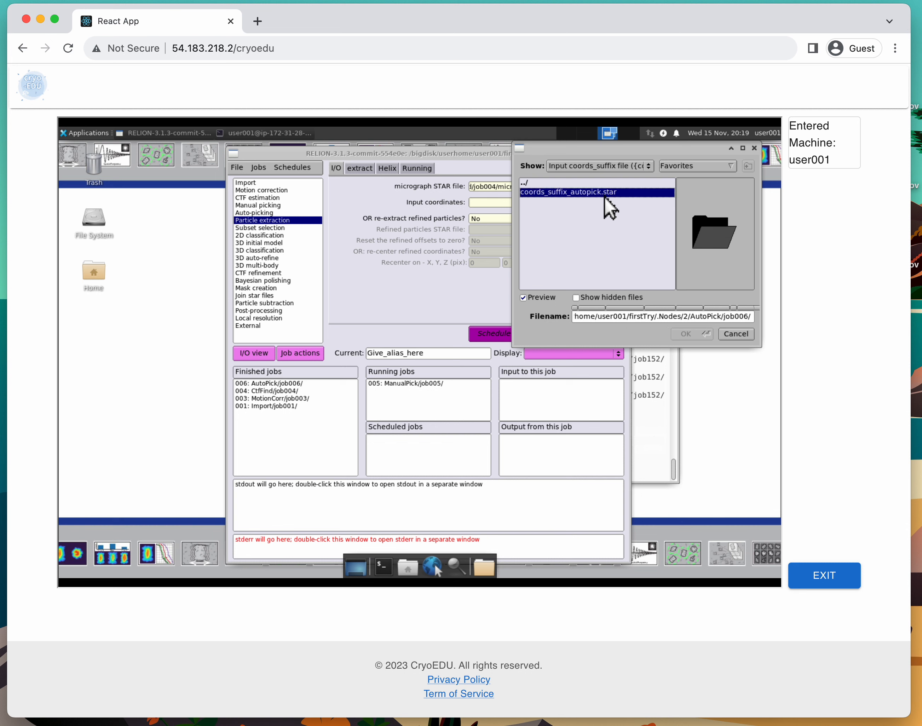
pyautogui.doubleClick(604, 193)
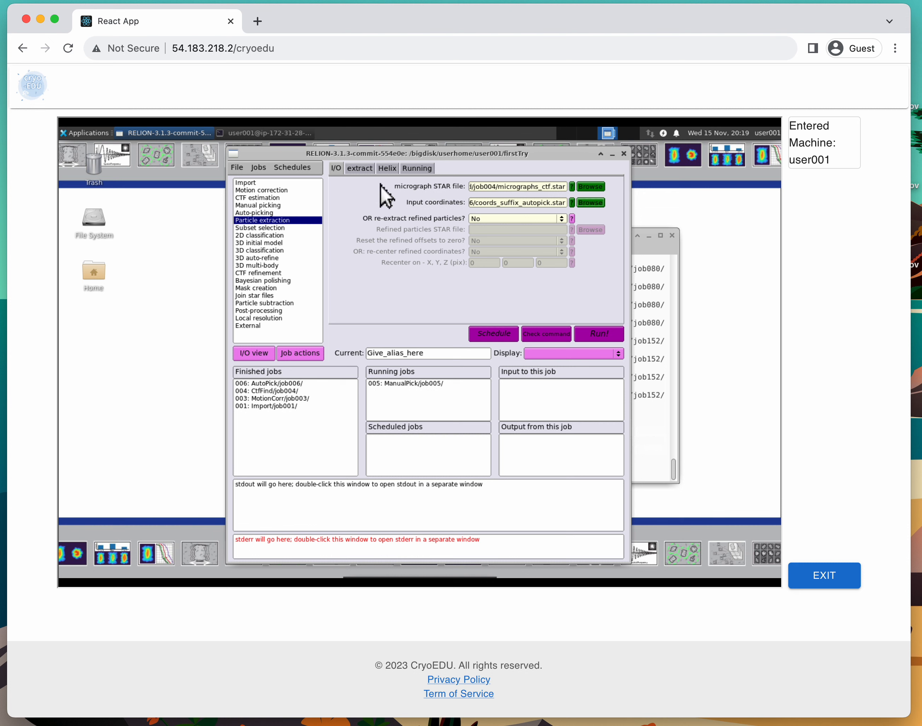
# - Set the particle box size for the extraction to 200 pixels
pyautogui.click(360, 168)
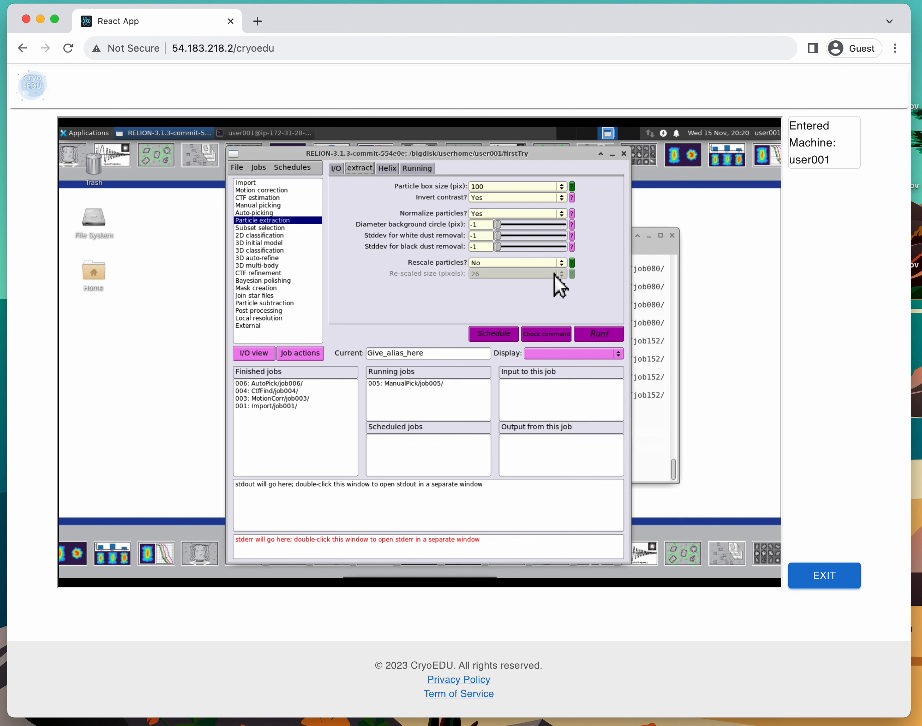
pyautogui.click(492, 188)
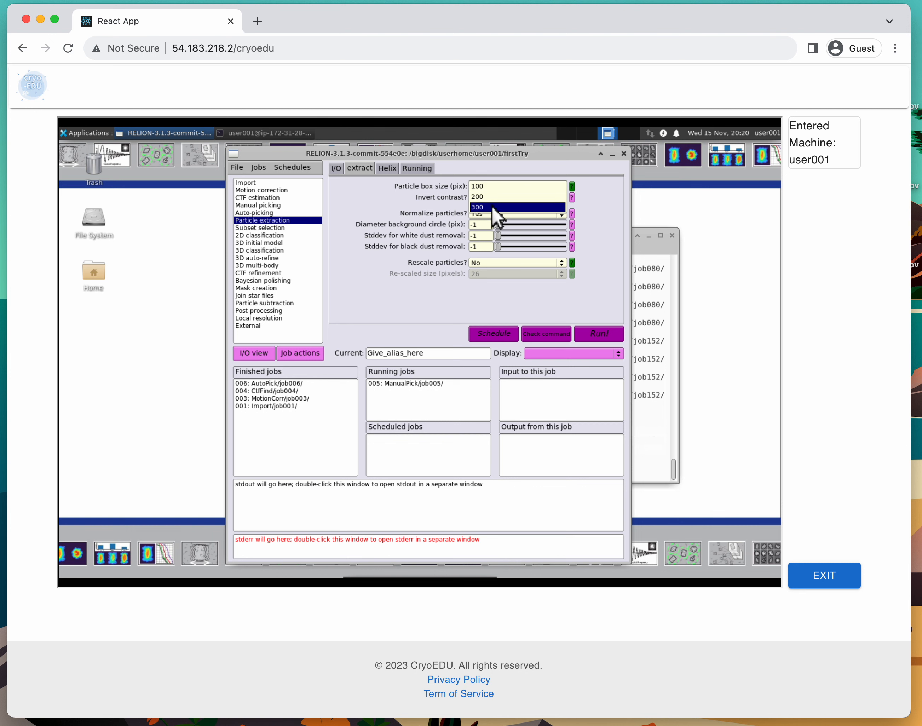
pyautogui.click(465, 198)
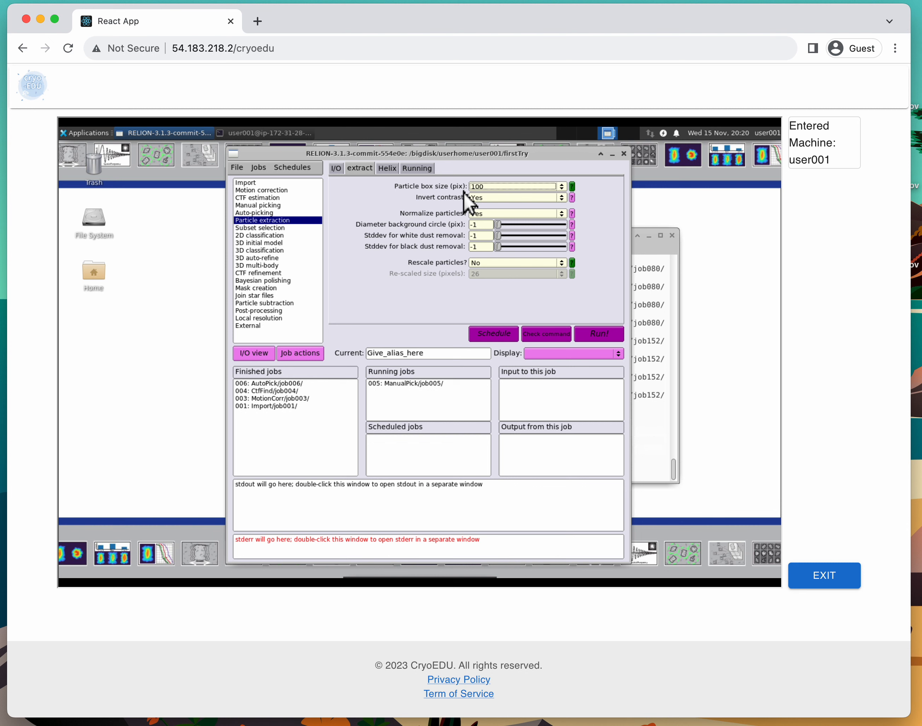
pyautogui.click(533, 188)
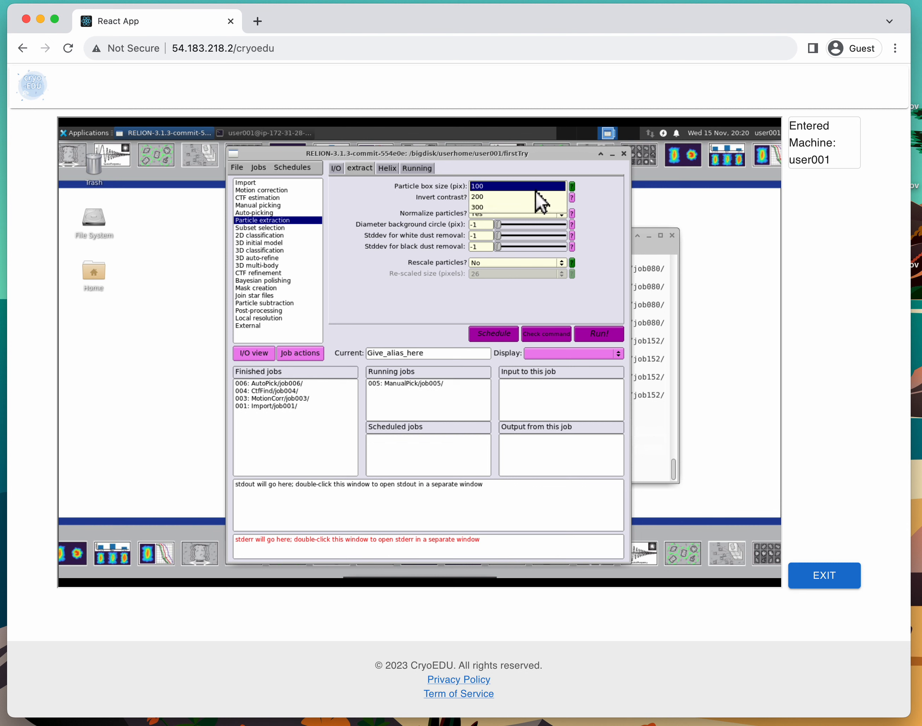
pyautogui.click(537, 201)
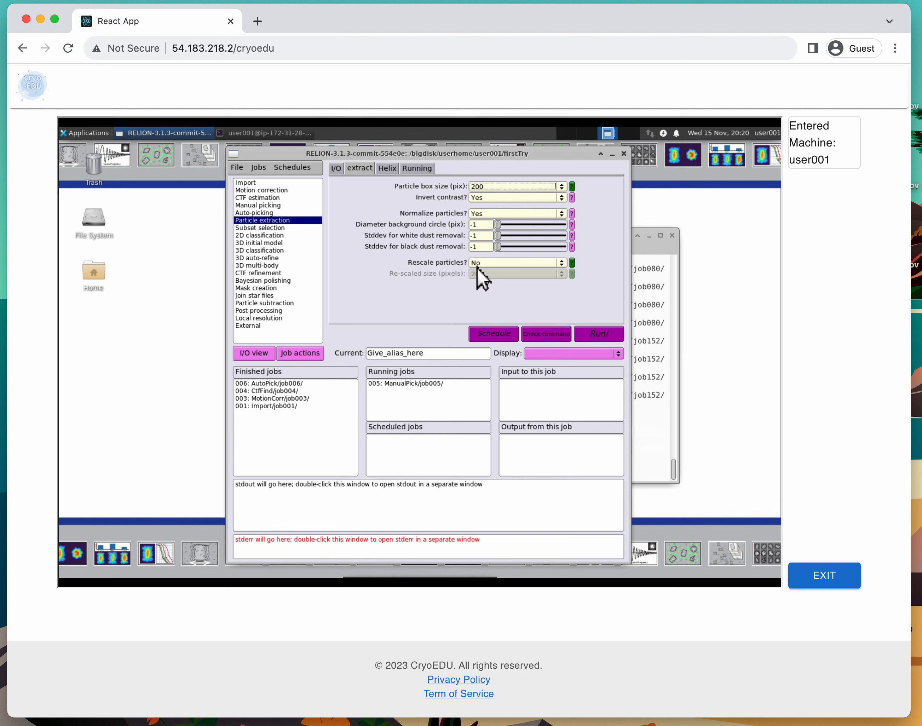
# - Enable particle rescaling to view the available re-scaled sizes, and set rescaling back to No
pyautogui.click(485, 265)
pyautogui.click(502, 251)
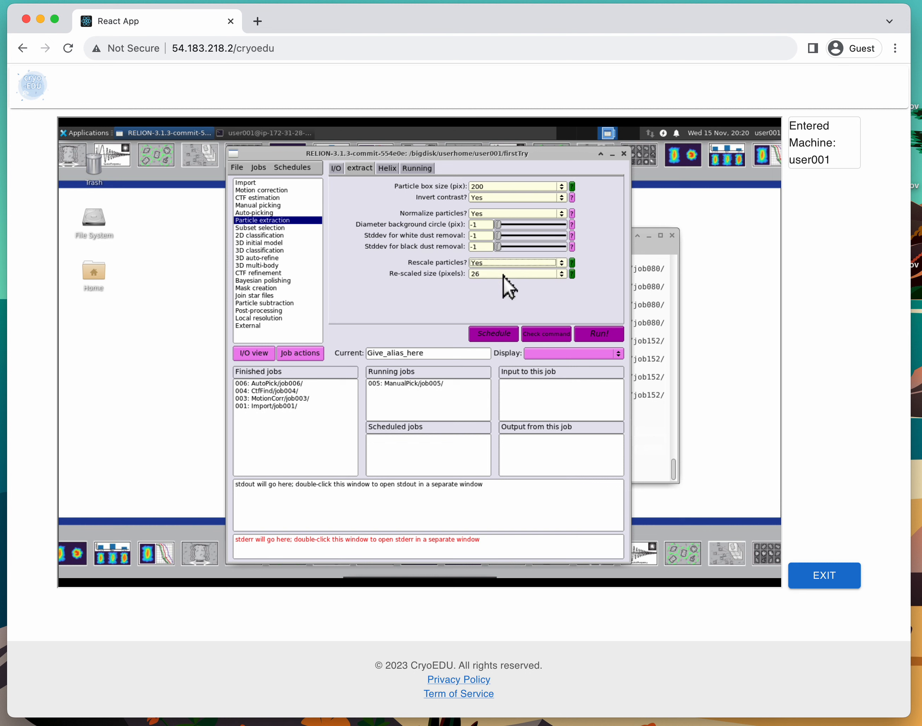
pyautogui.click(530, 274)
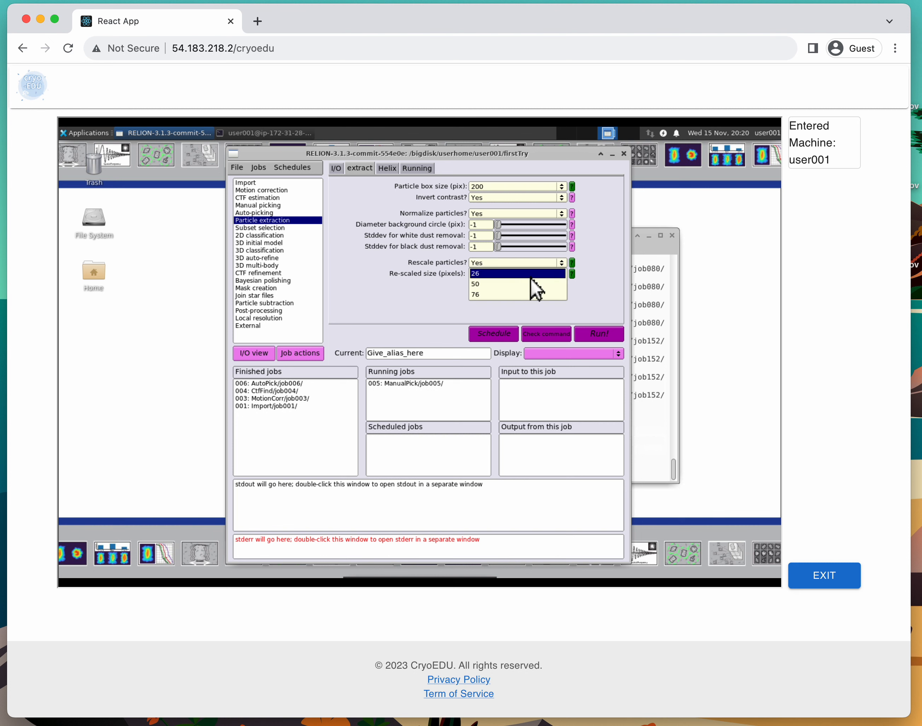
pyautogui.click(437, 286)
pyautogui.click(512, 265)
pyautogui.click(512, 274)
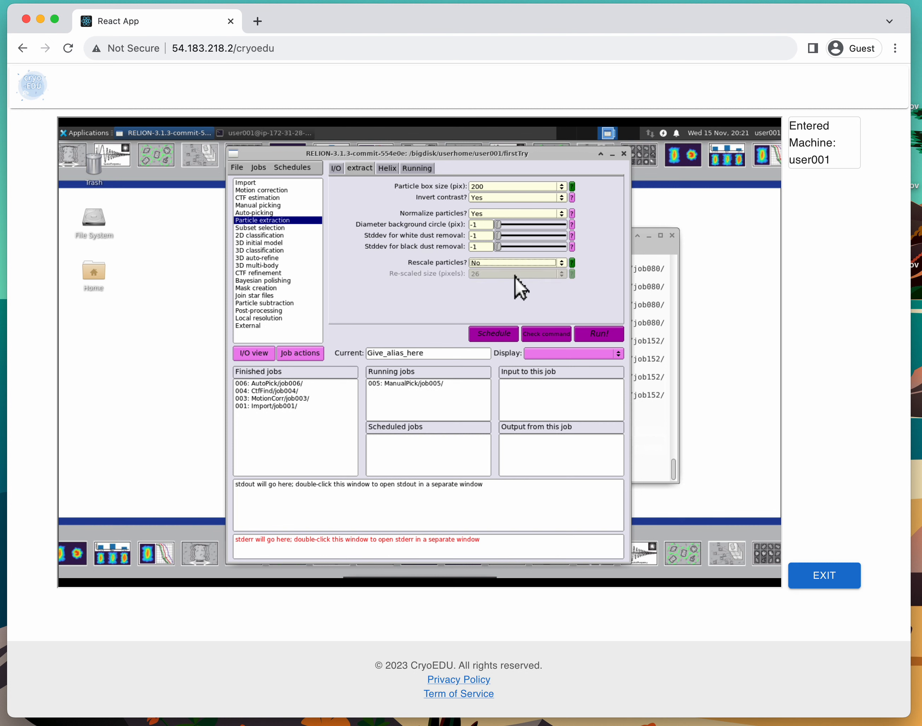
# - Review the Helix, Running and extract settings, and run the particle extraction job
pyautogui.click(393, 168)
pyautogui.click(412, 170)
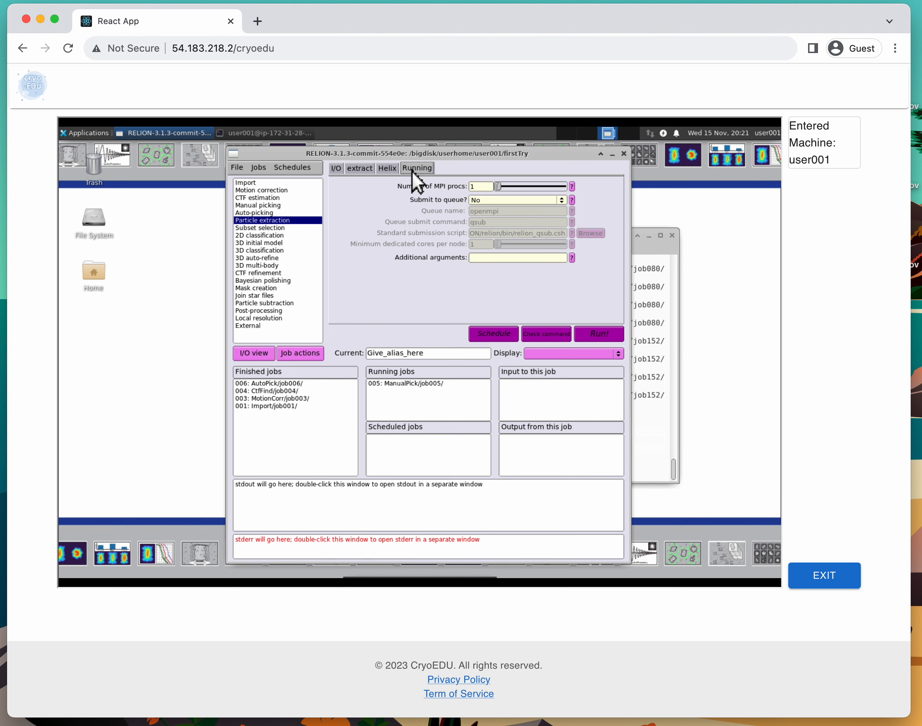
pyautogui.click(388, 170)
pyautogui.click(361, 169)
pyautogui.click(594, 335)
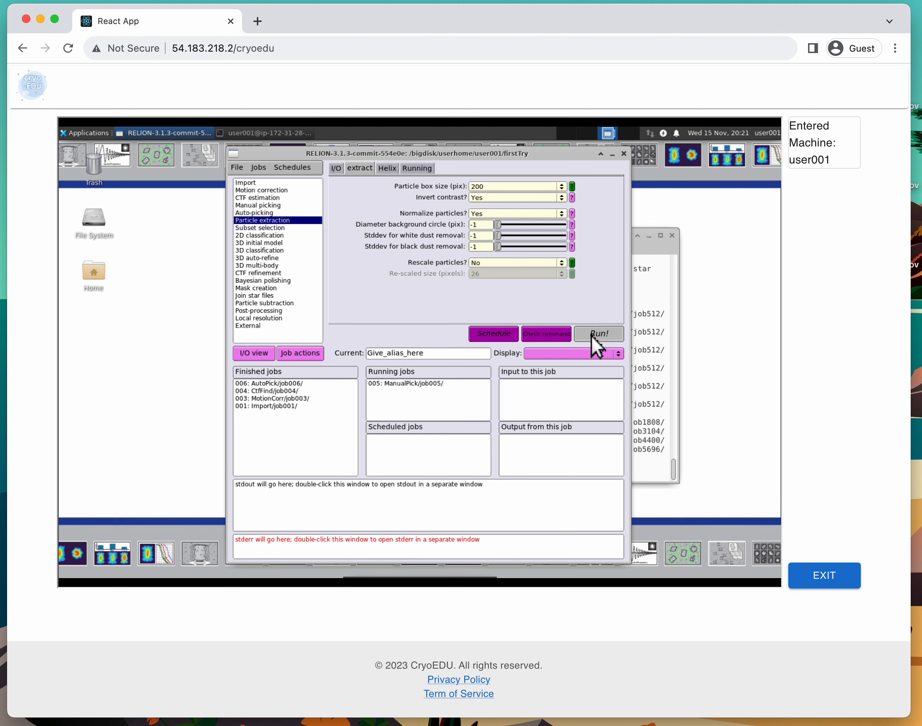
pyautogui.click(592, 337)
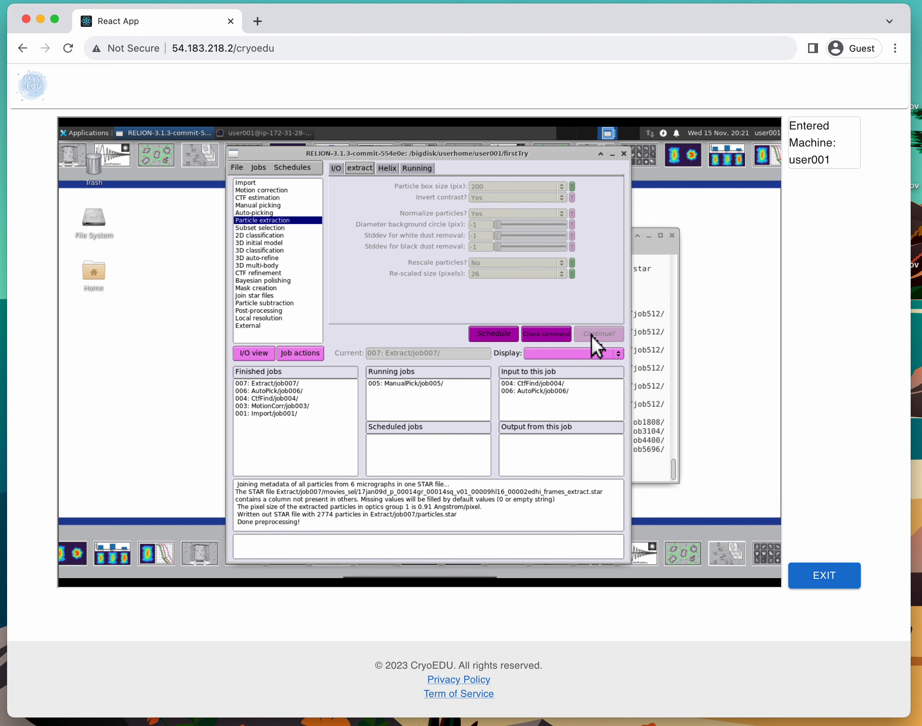
# - Examine the Extract/job007 output log for the missing-column note, the pixel size and the written particle STAR file, and close the log
pyautogui.click(330, 498)
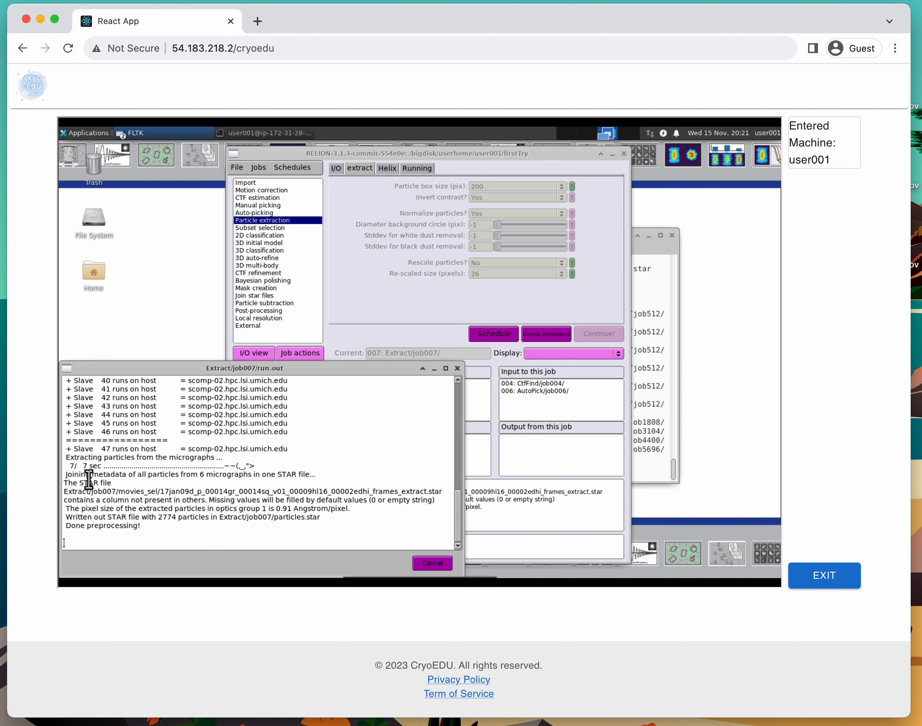
pyautogui.moveTo(67, 492); pyautogui.dragTo(305, 498)
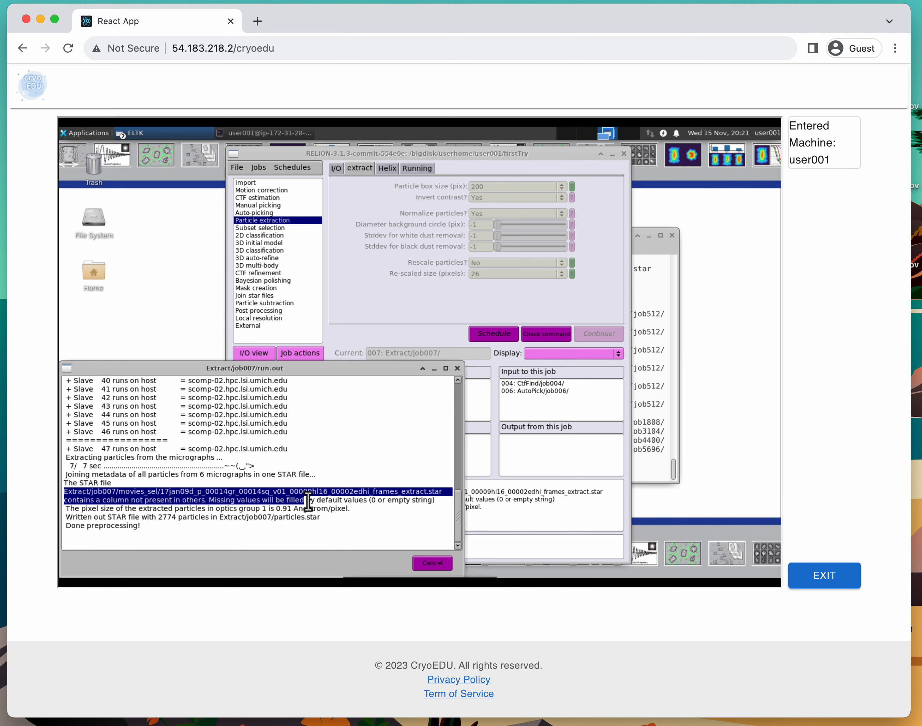
pyautogui.click(301, 499)
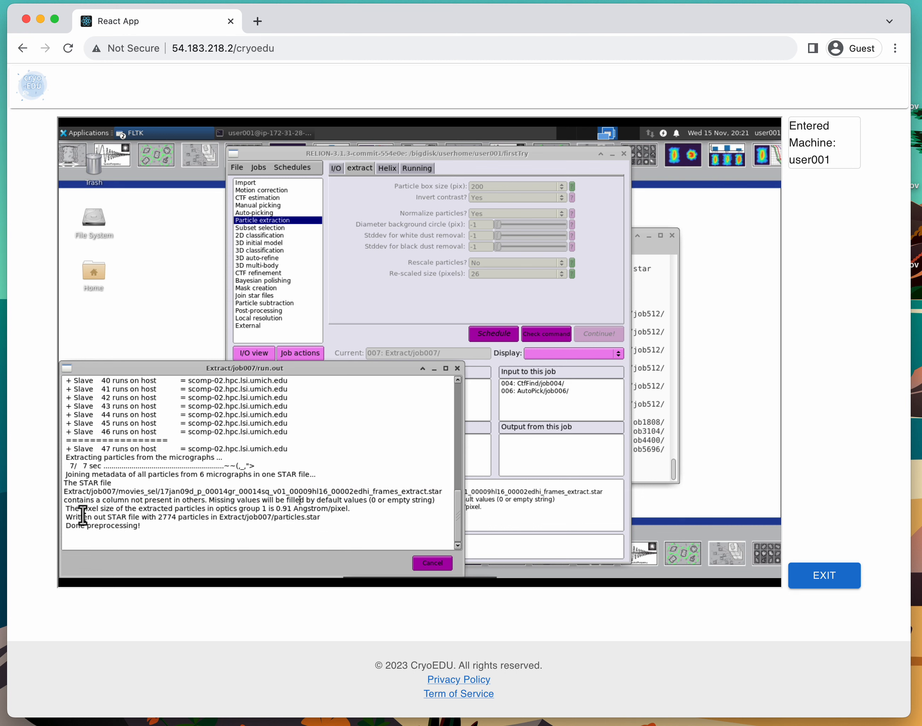
pyautogui.moveTo(76, 509); pyautogui.dragTo(322, 517)
pyautogui.click(347, 511)
pyautogui.moveTo(158, 518); pyautogui.dragTo(220, 523)
pyautogui.click(284, 522)
pyautogui.moveTo(280, 522); pyautogui.dragTo(323, 529)
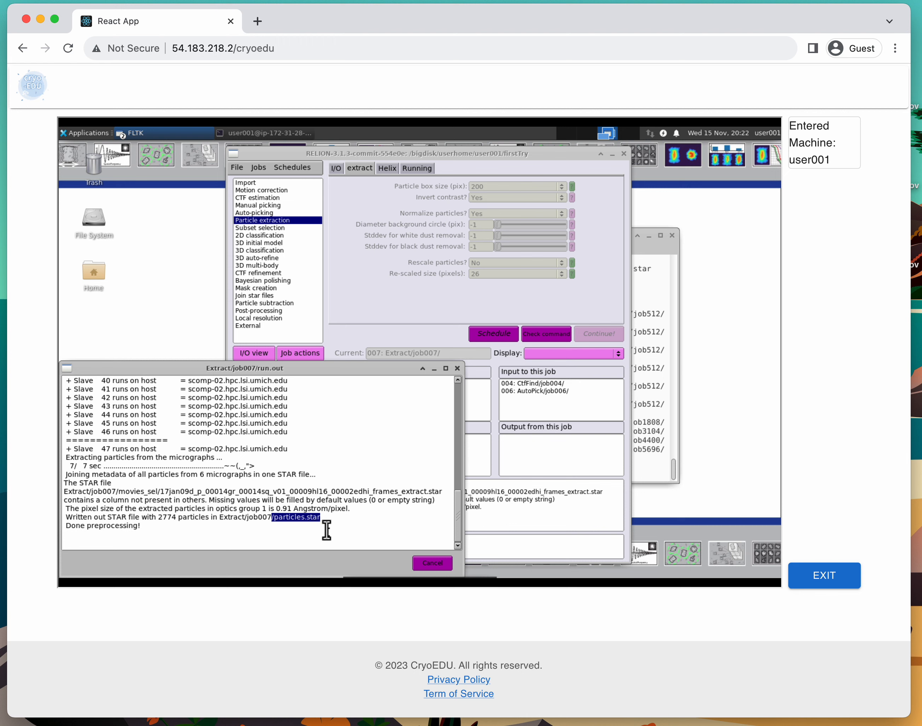
pyautogui.click(433, 563)
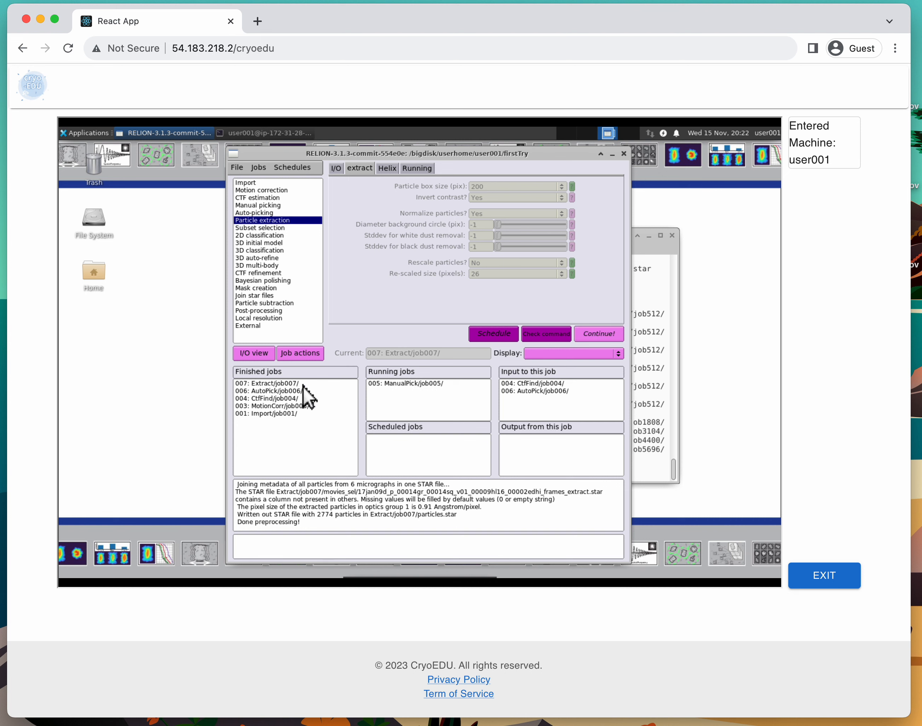
# - Display the extracted particles from particles.star with the maximum number of images set to 10
pyautogui.click(599, 354)
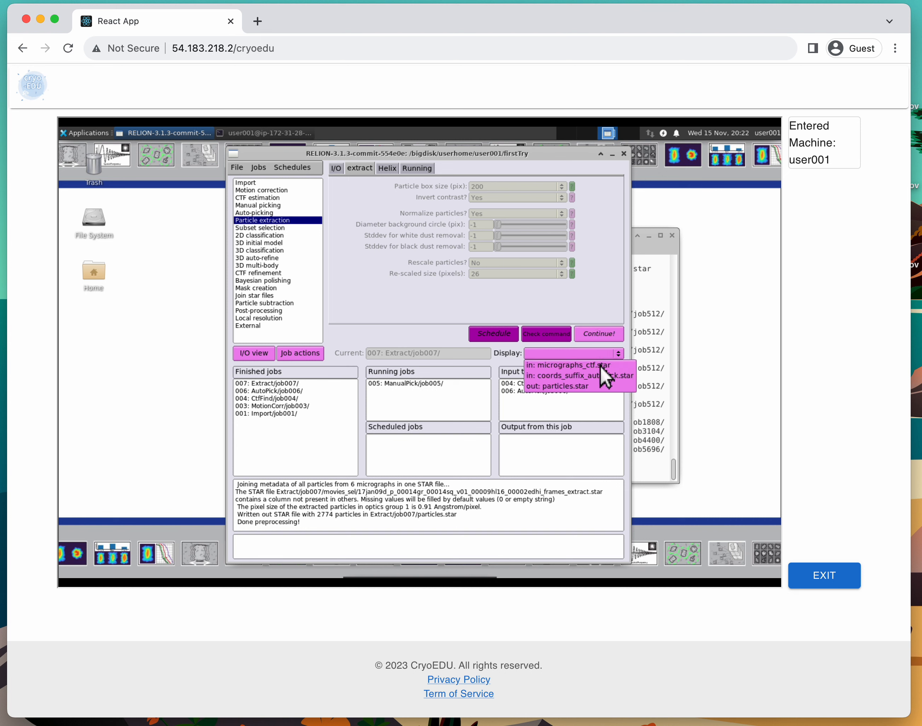
pyautogui.click(584, 390)
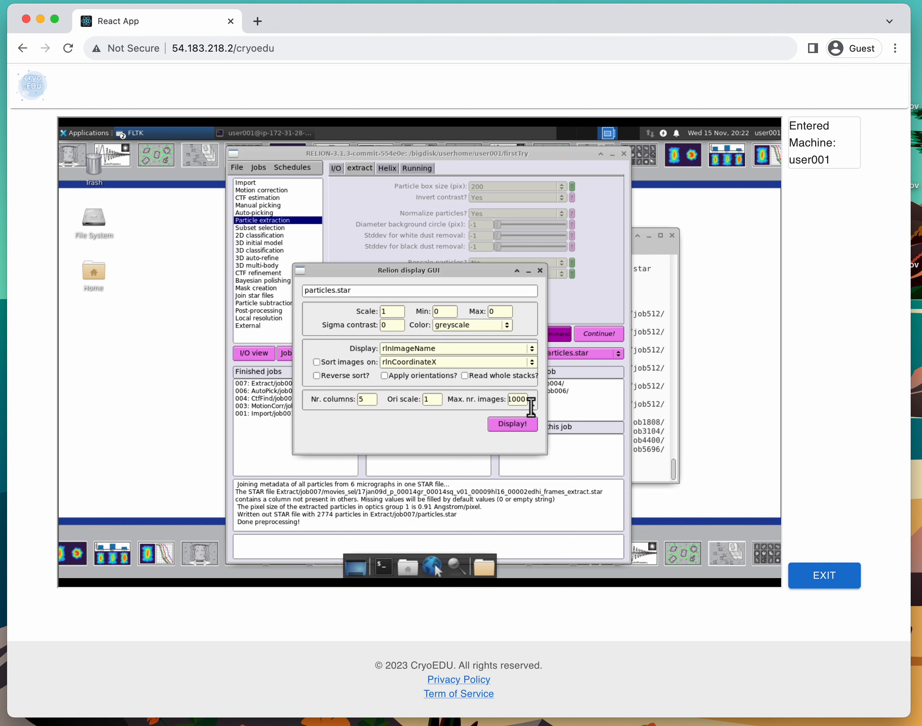
pyautogui.moveTo(528, 402); pyautogui.dragTo(516, 403)
pyautogui.press('BackSpace')
pyautogui.click(518, 427)
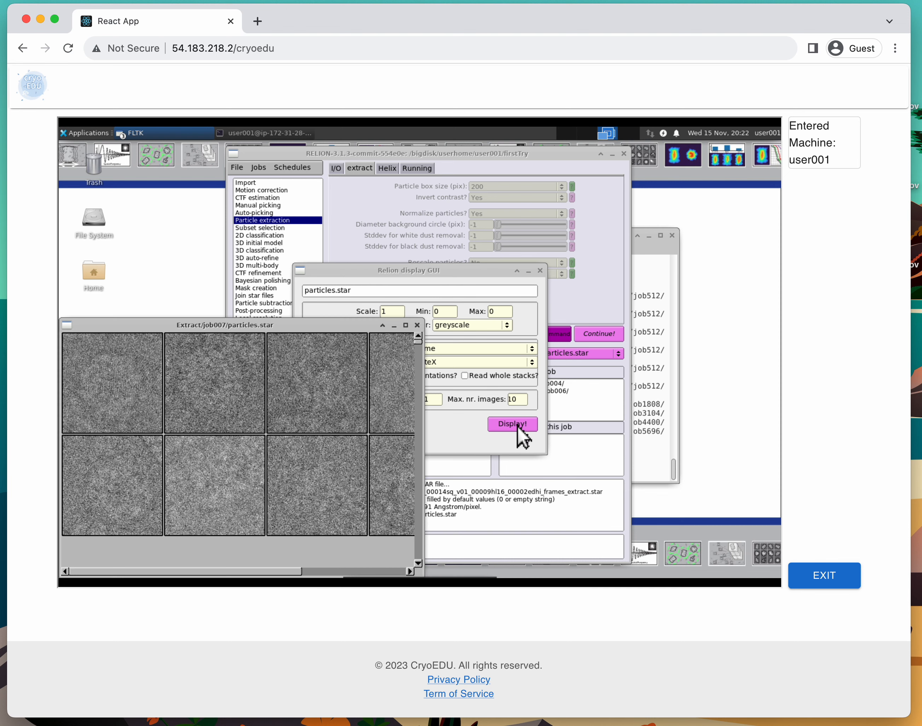
# - Reposition and widen the particle image window to inspect all the extracted particles, and close it
pyautogui.moveTo(347, 324); pyautogui.dragTo(372, 235)
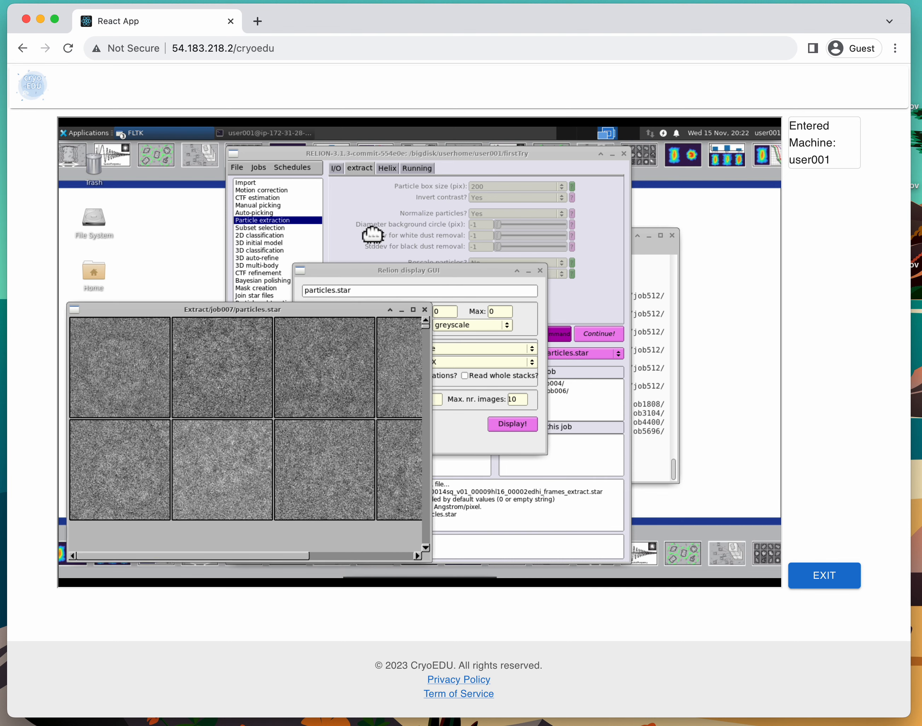
pyautogui.moveTo(447, 475); pyautogui.dragTo(767, 483)
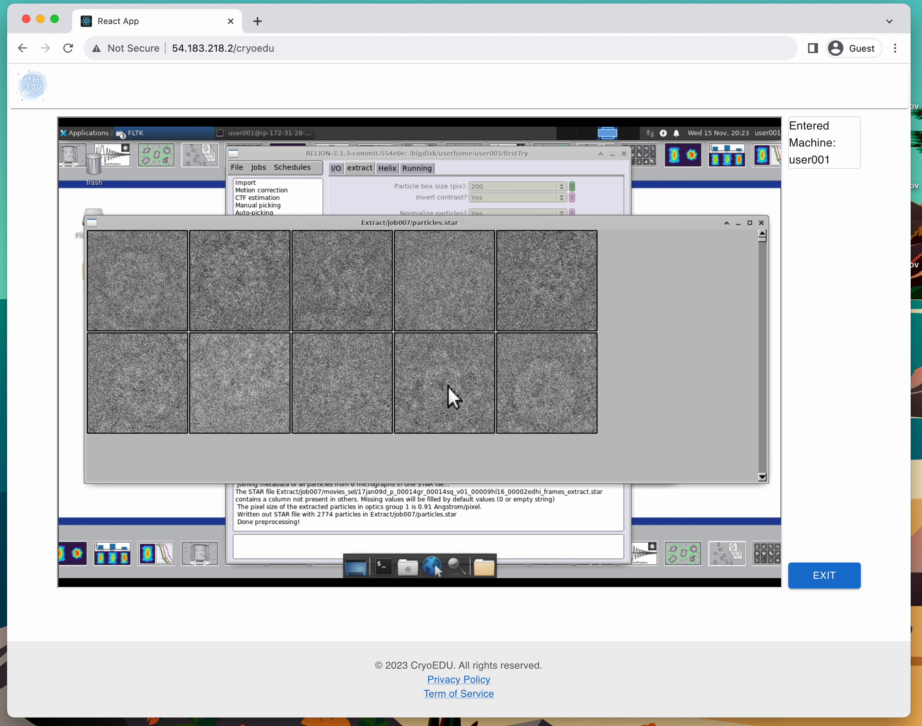
pyautogui.click(761, 224)
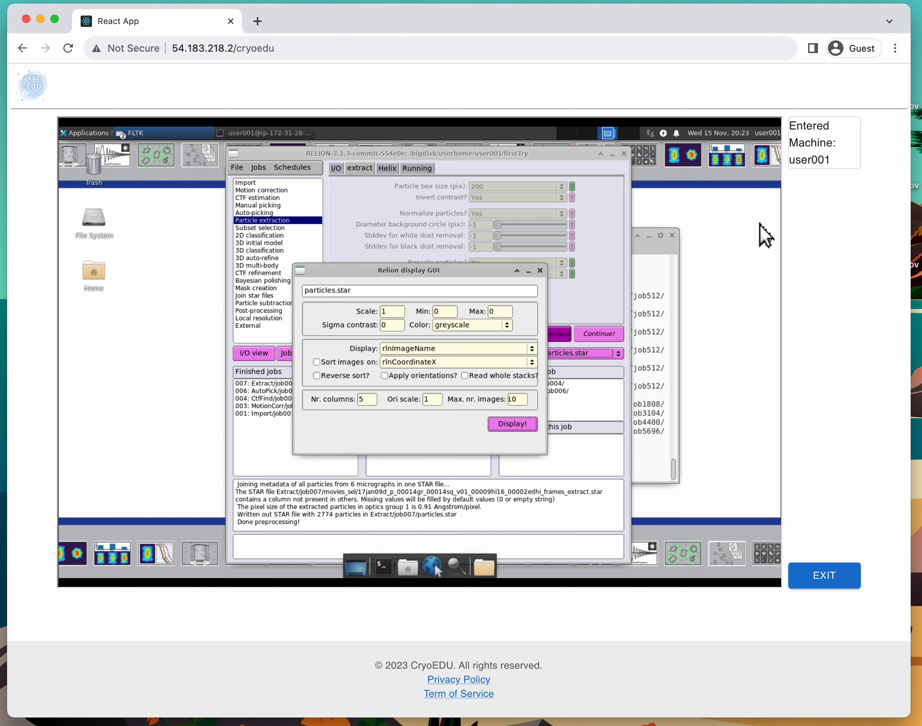